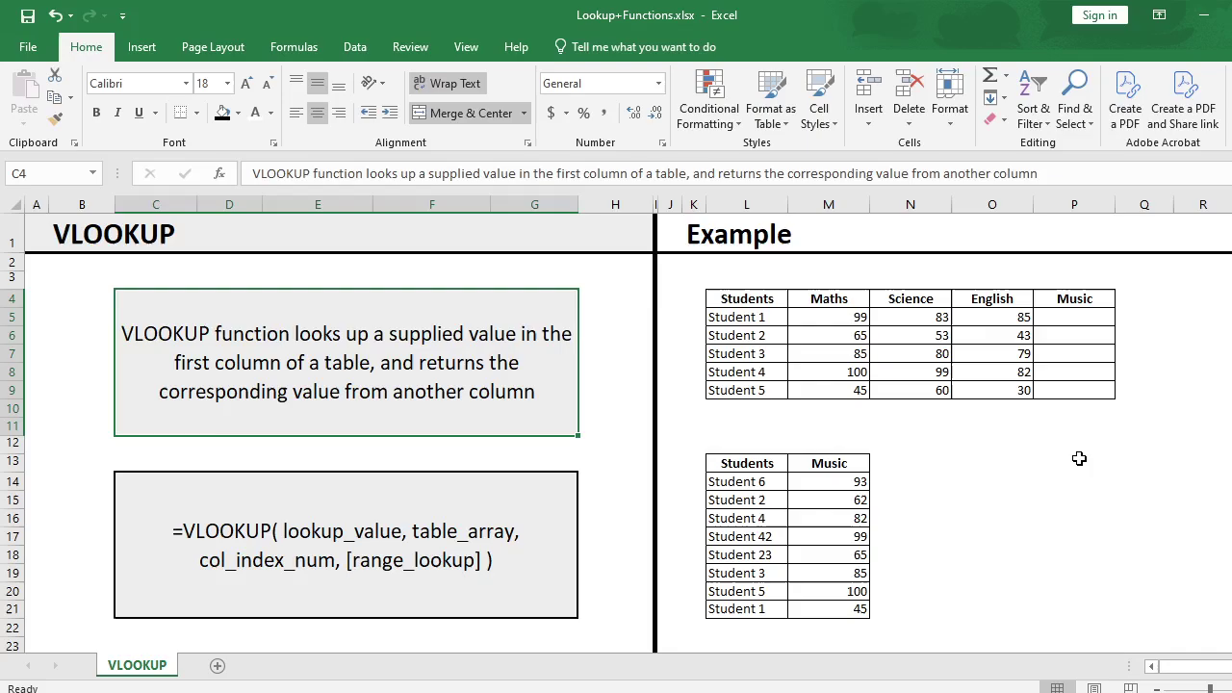
Examine the upper student marks table in L4:P9, its Music column, and the separate Music marks table in L13:M21
left_click_drag(1086, 459, 1176, 452)
left_click_drag(530, 427, 1073, 416)
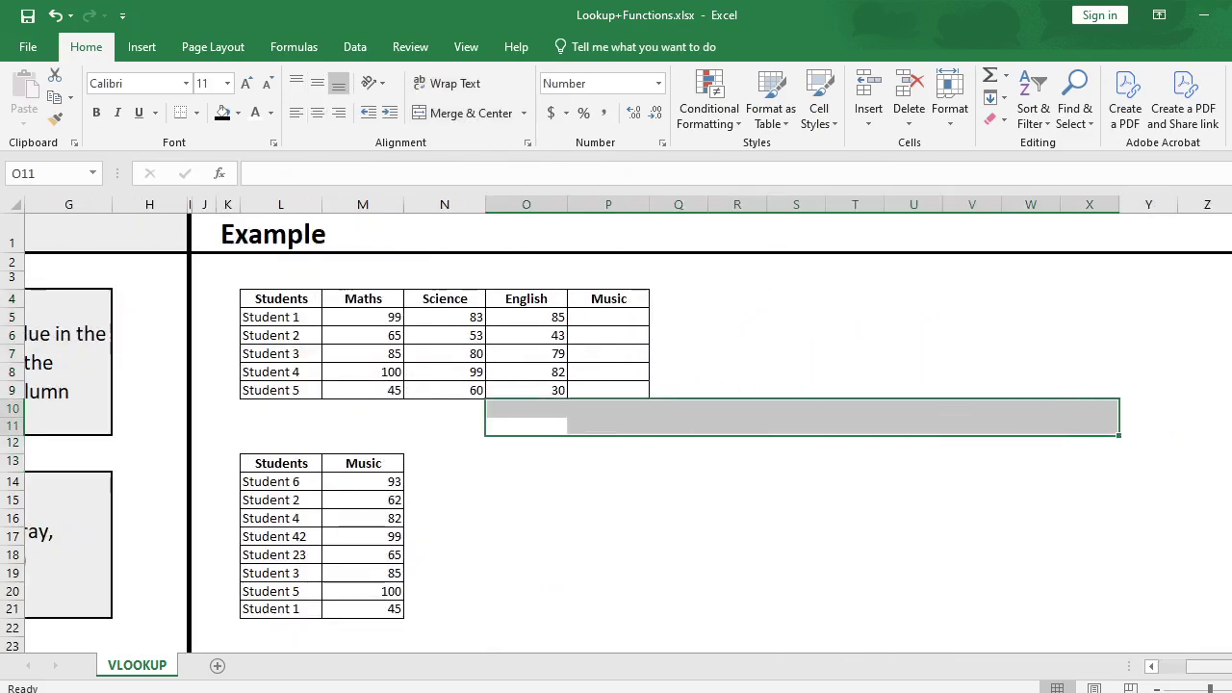
scroll(655, 385, "up", 2, "ctrl")
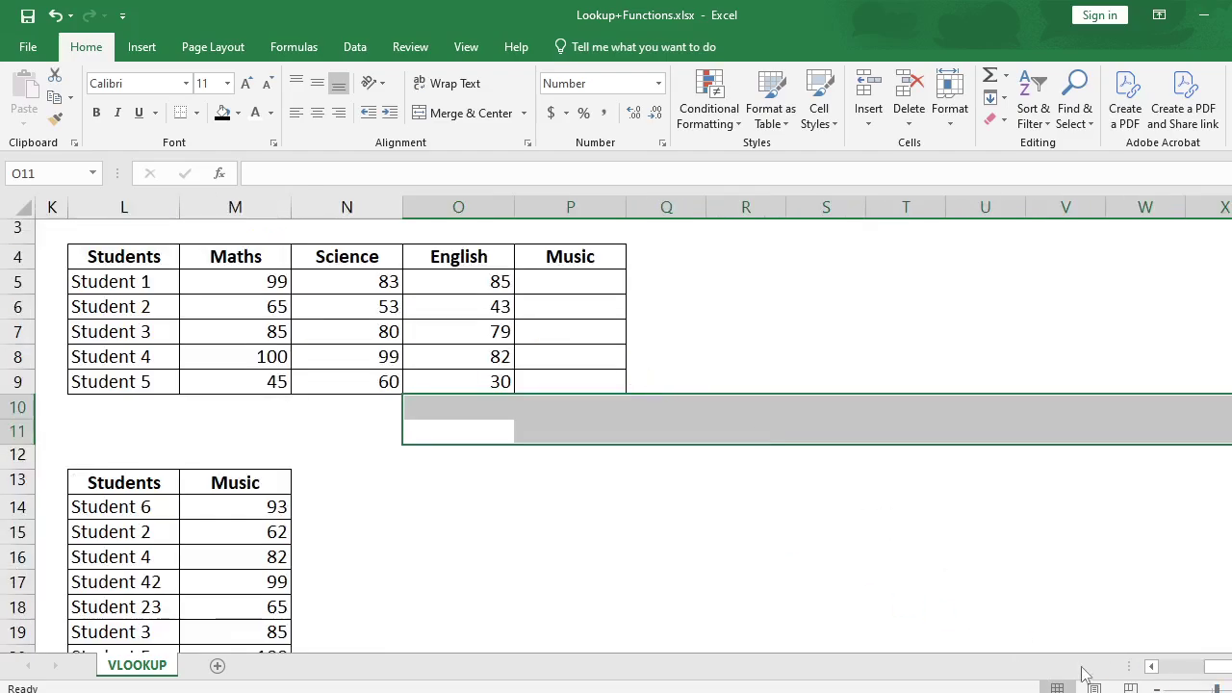
left_click_drag(140, 281, 471, 382)
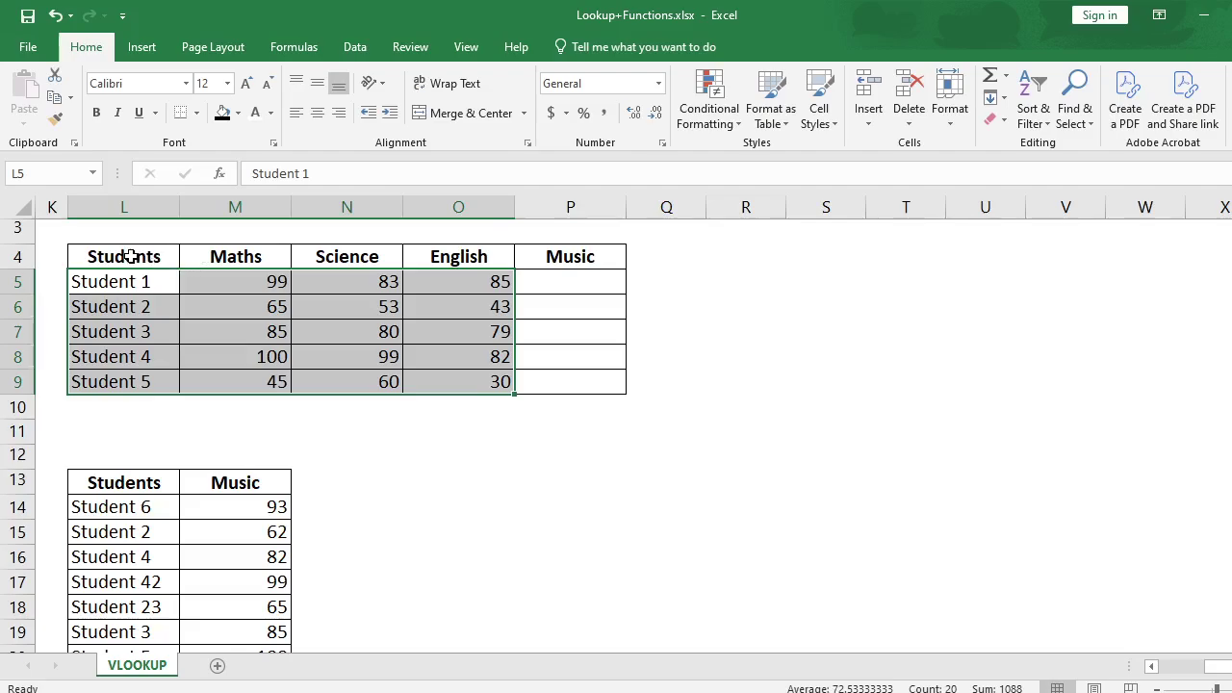
left_click_drag(131, 256, 577, 382)
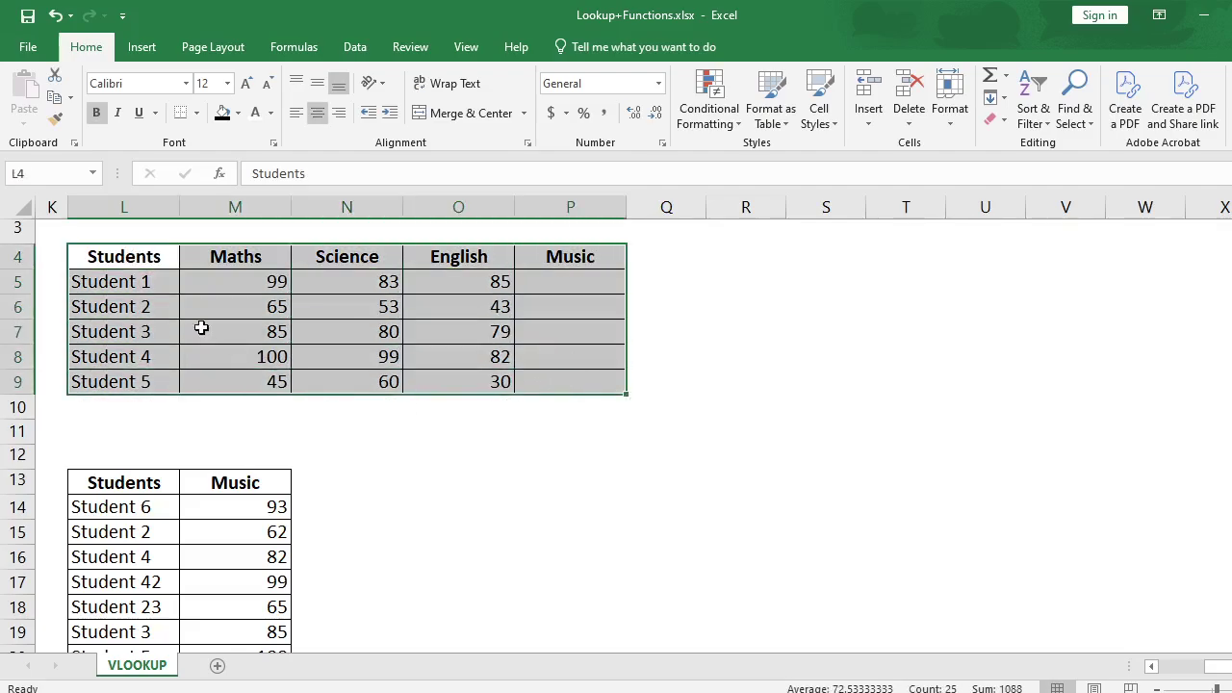
left_click_drag(248, 260, 245, 384)
left_click_drag(366, 267, 342, 355)
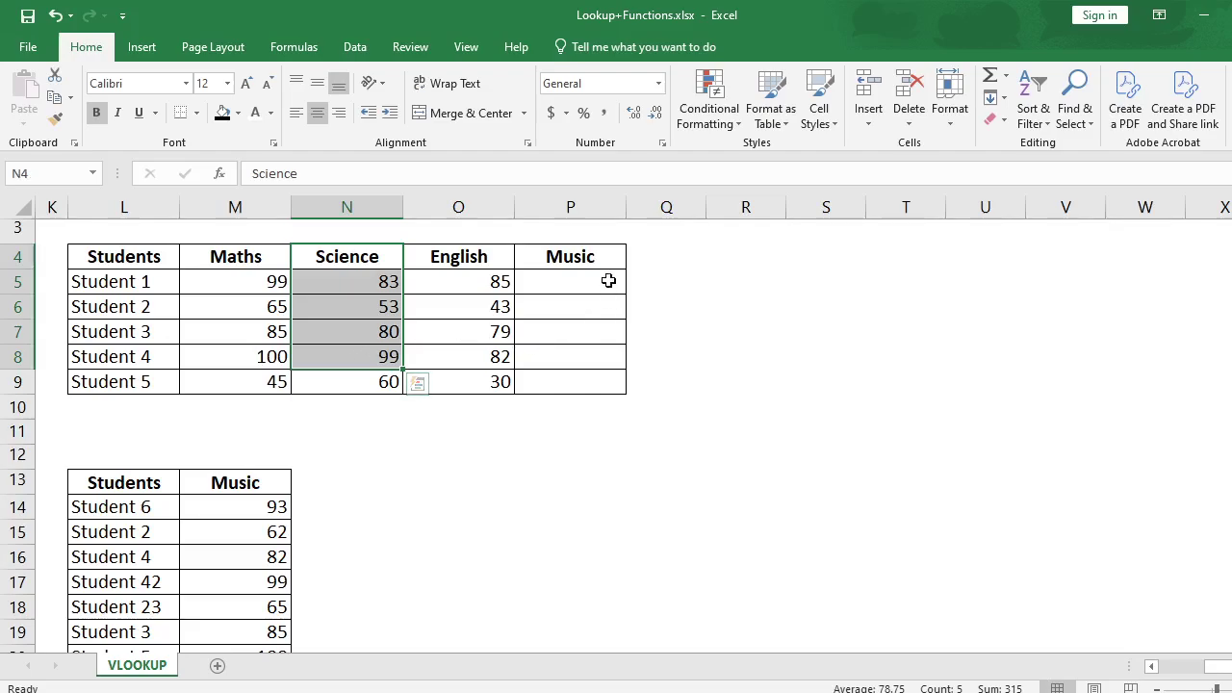
left_click_drag(572, 256, 568, 382)
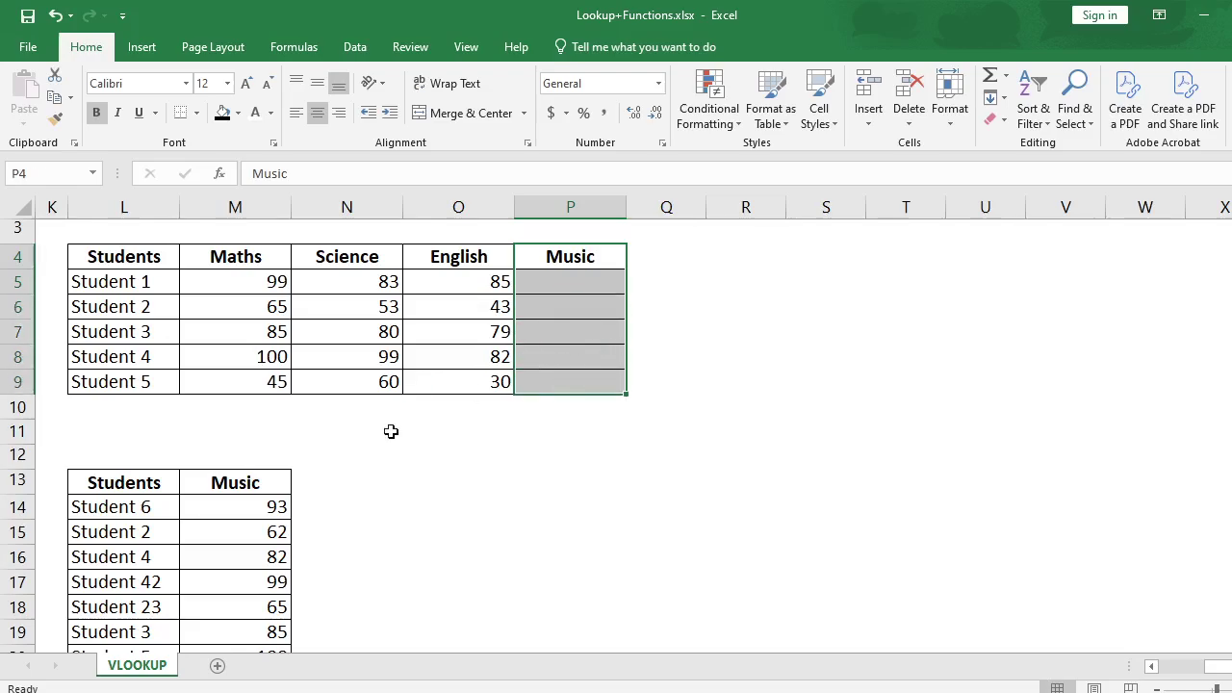
scroll(295, 471, "down", 1)
left_click_drag(106, 412, 250, 608)
scroll(434, 388, "up", 1)
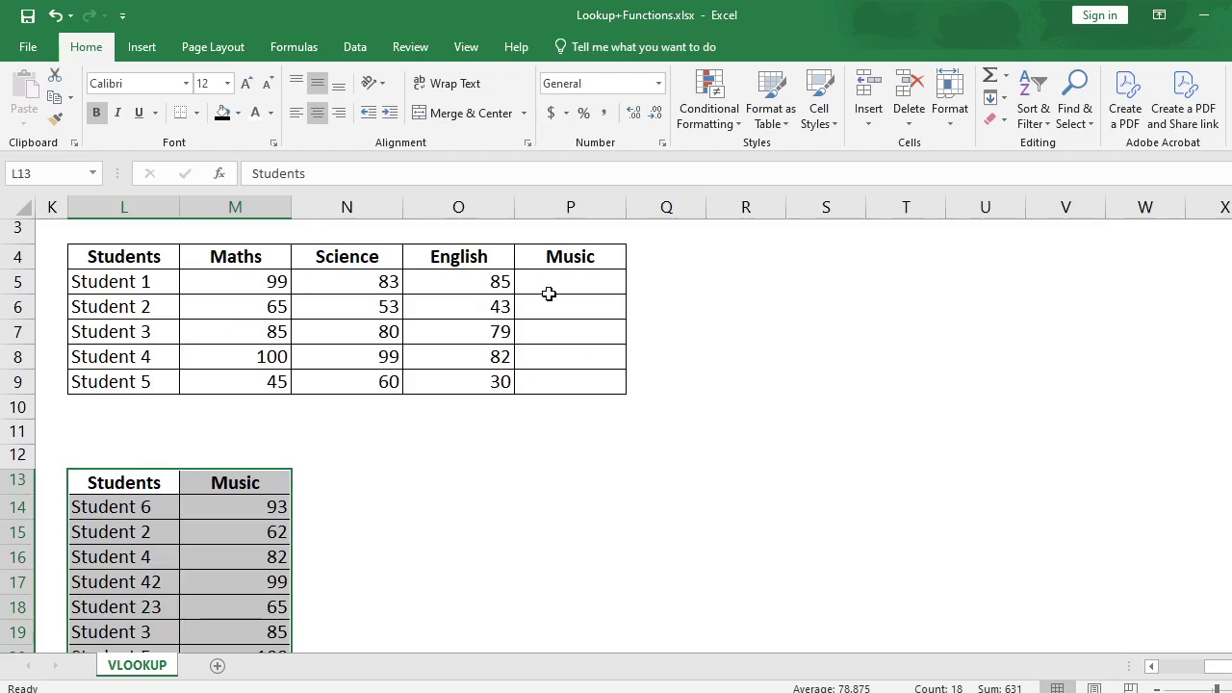
left_click_drag(550, 292, 552, 388)
scroll(274, 529, "down", 1)
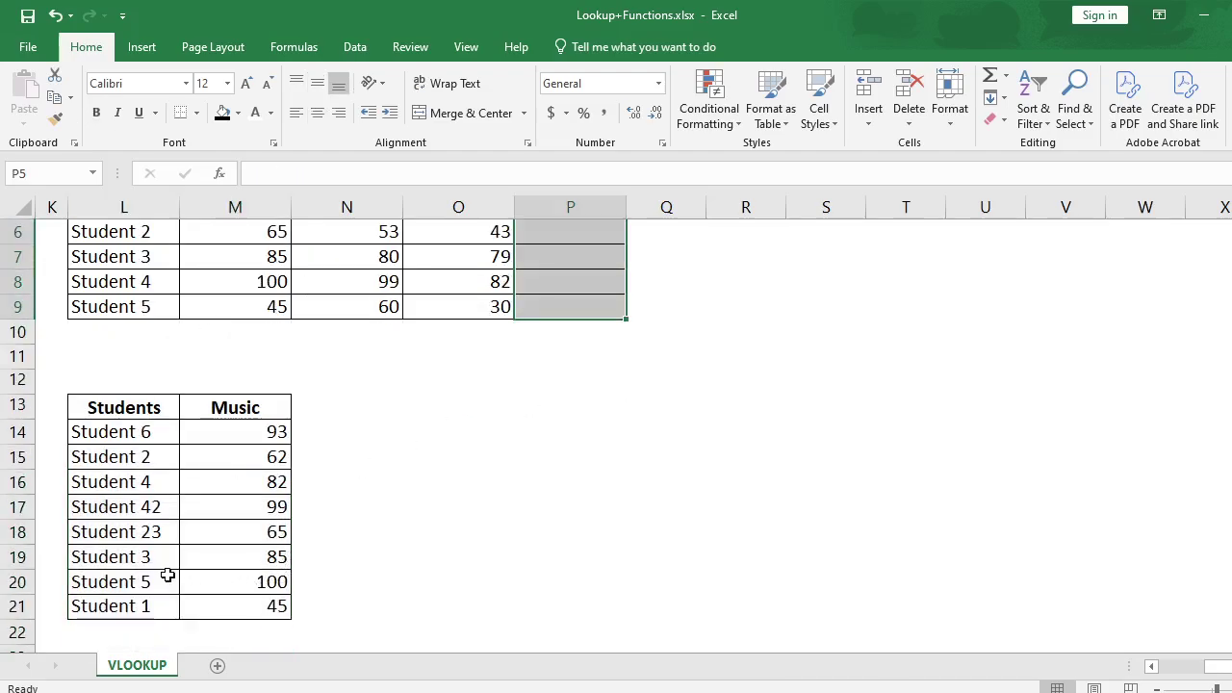
Copy Student 1's Music mark from M21 in the lower table into P5 of the upper table
left_click(222, 608)
key("ctrl+c")
scroll(544, 405, "up", 2)
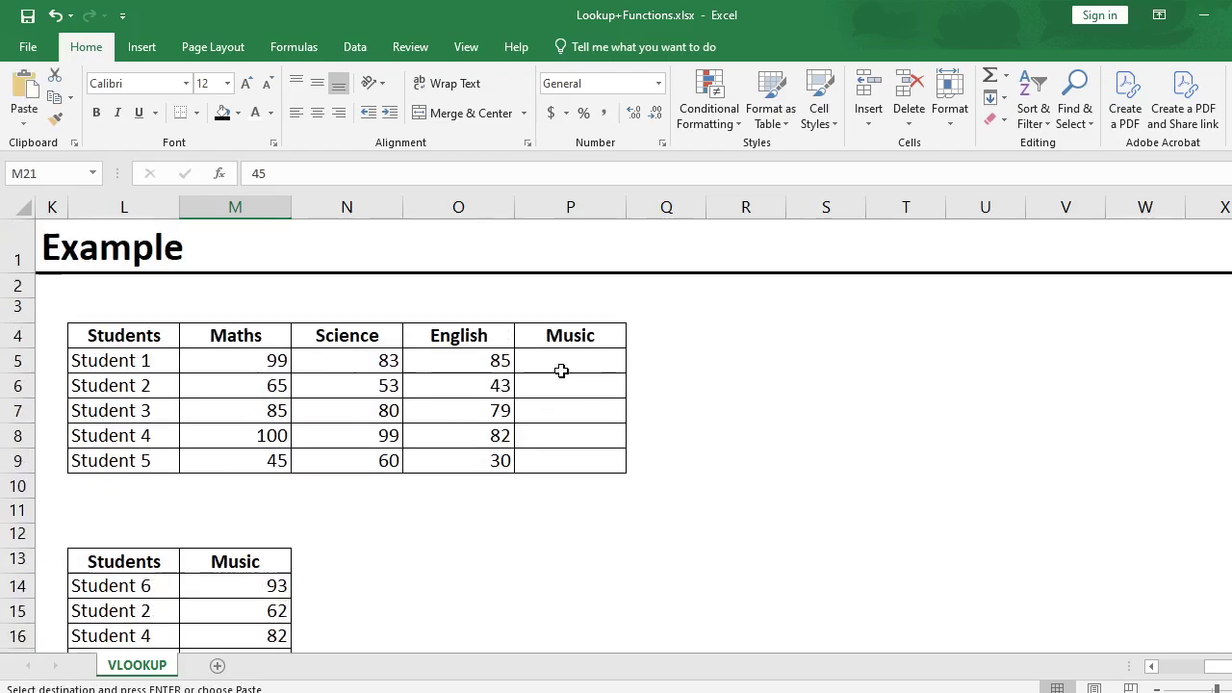
left_click(556, 367)
key("ctrl+v")
Copy Student 2's Music mark from M15 in the lower table into P6 of the upper table
scroll(472, 525, "down", 3)
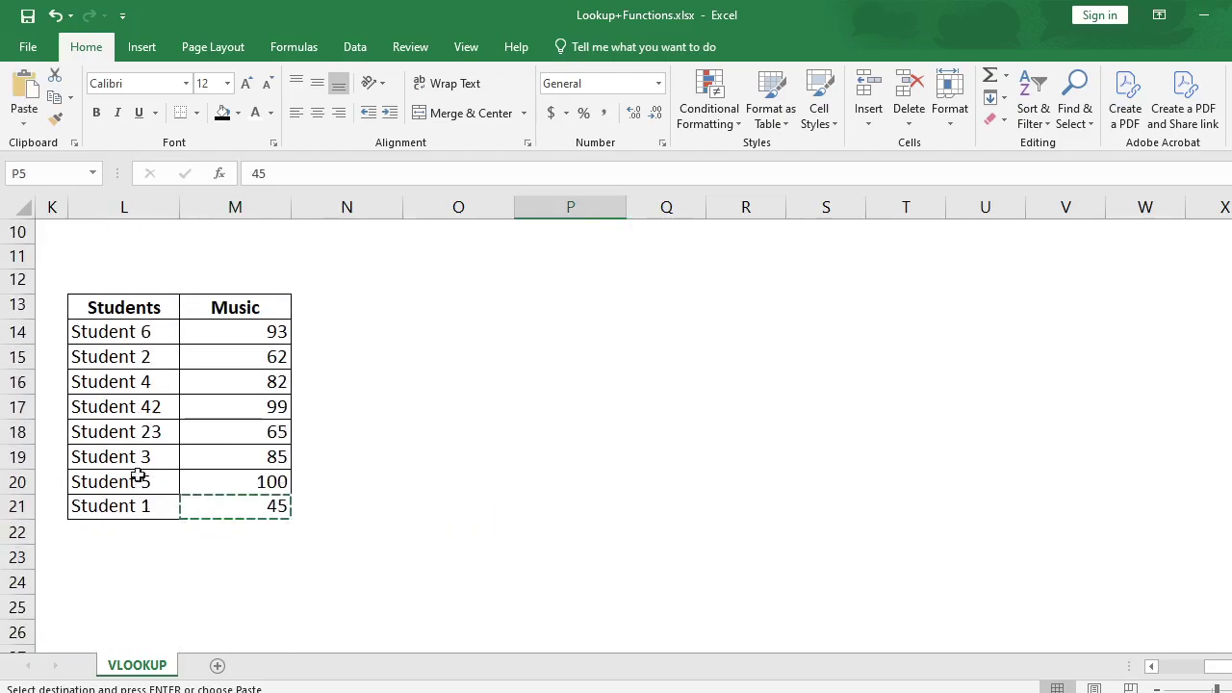
left_click(243, 354)
key("ctrl+c")
scroll(539, 376, "up", 3)
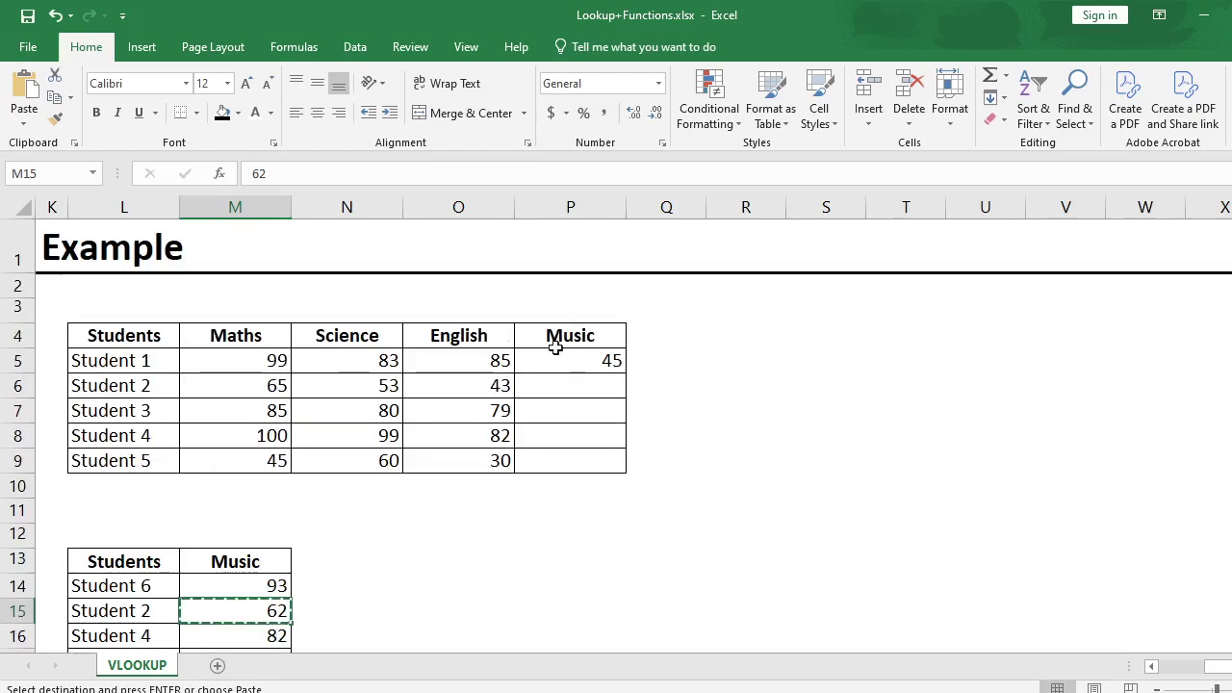
left_click(556, 385)
key("ctrl+v")
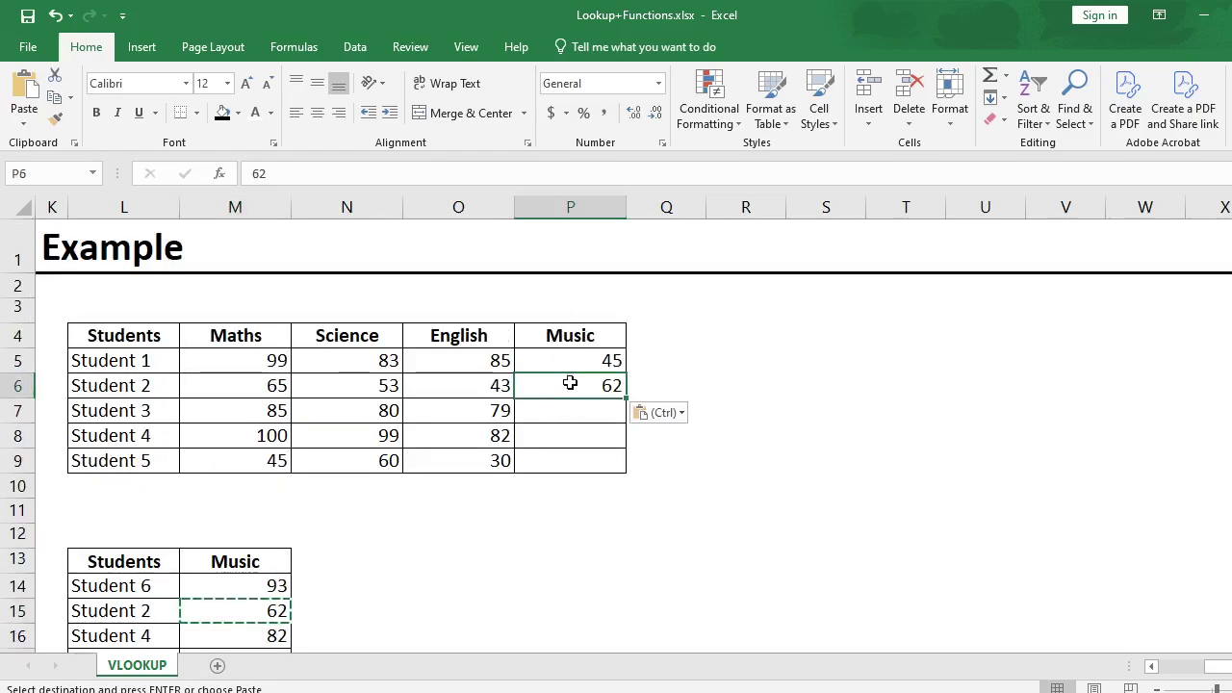
Clear the two pasted Music marks from P5:P6
left_click_drag(572, 364, 574, 398)
key("Delete")
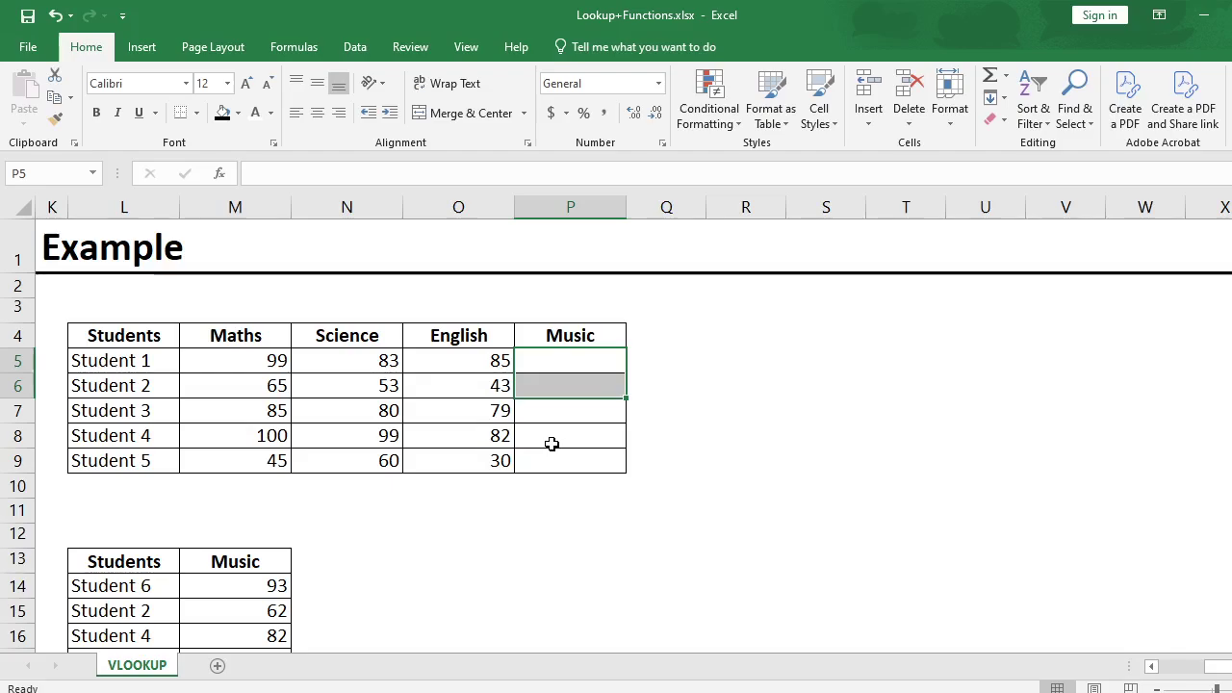
left_click(529, 362)
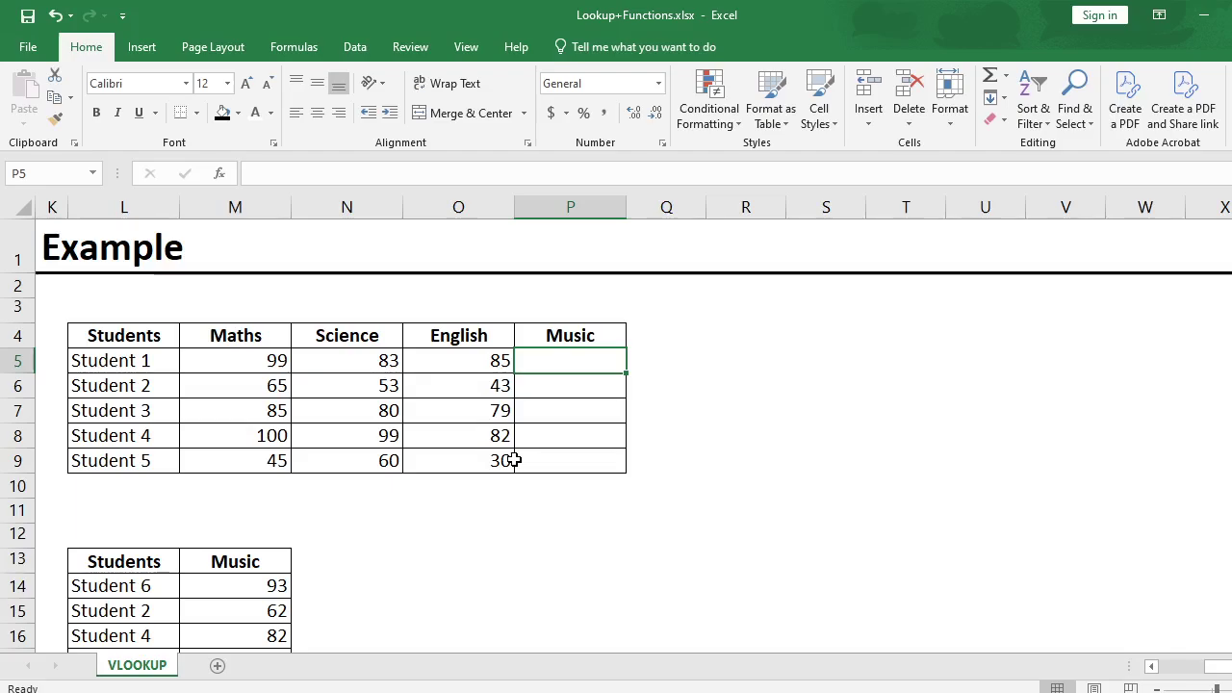
left_click(551, 383)
Search the function library for VLOOKUP and insert it into Student 1's Music cell, P5
left_click(568, 362)
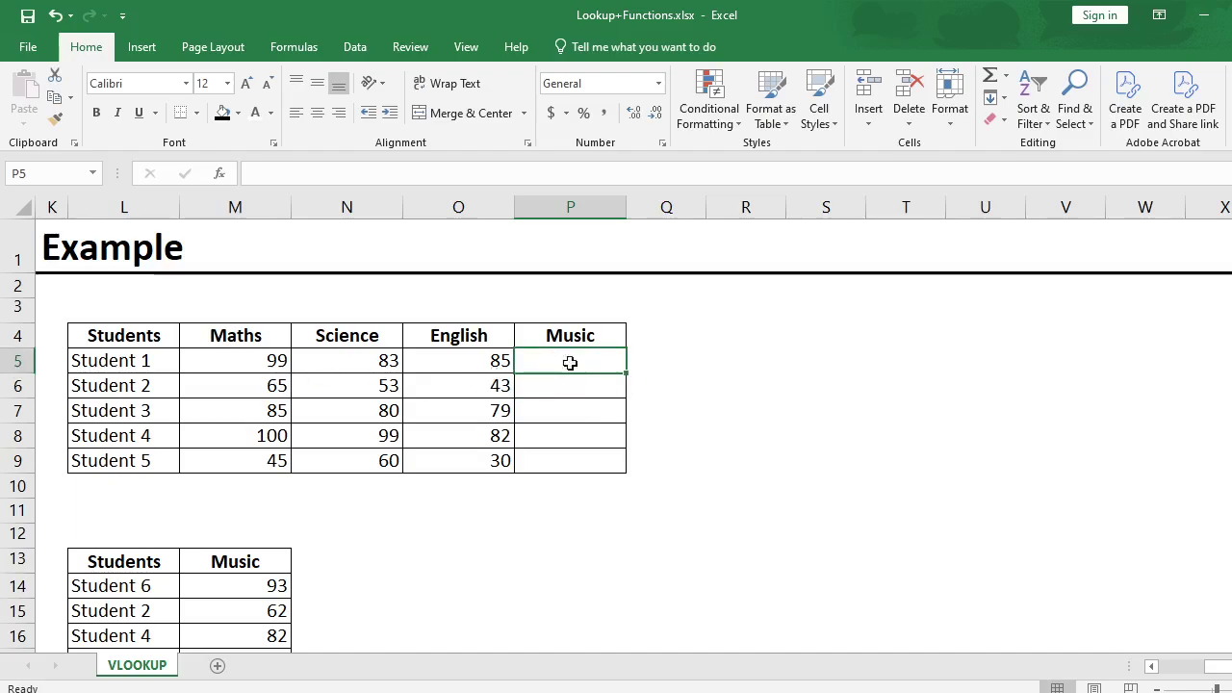
left_click(221, 183)
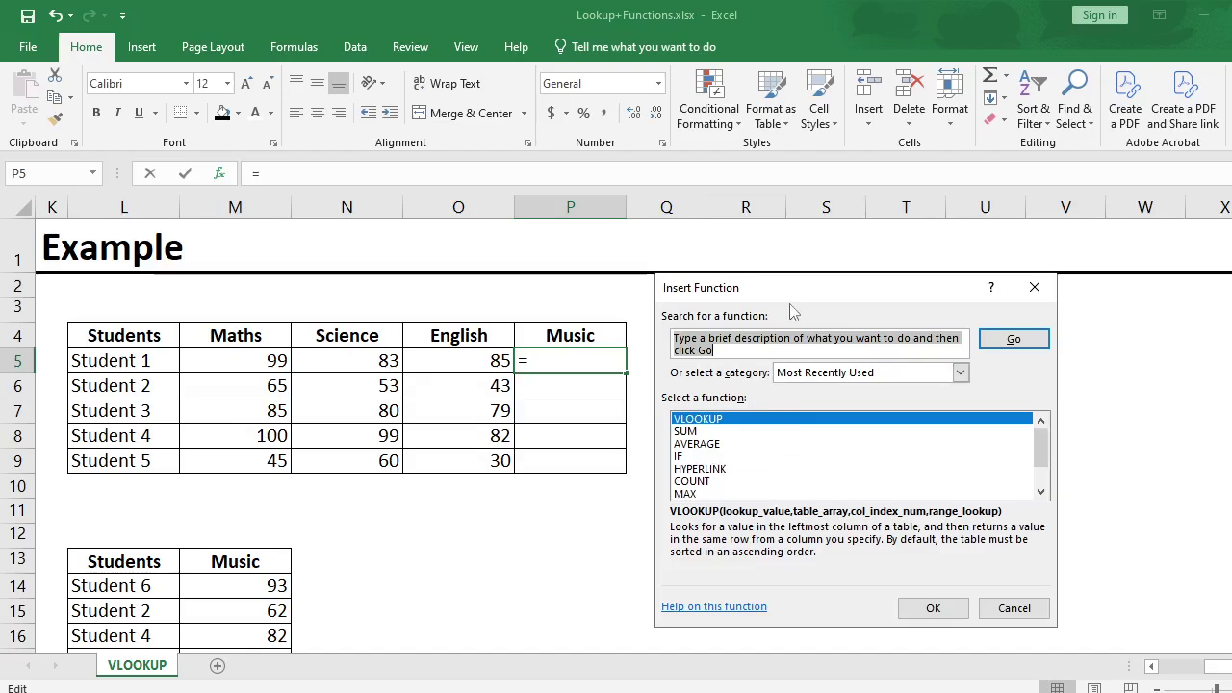
left_click_drag(785, 289, 566, 281)
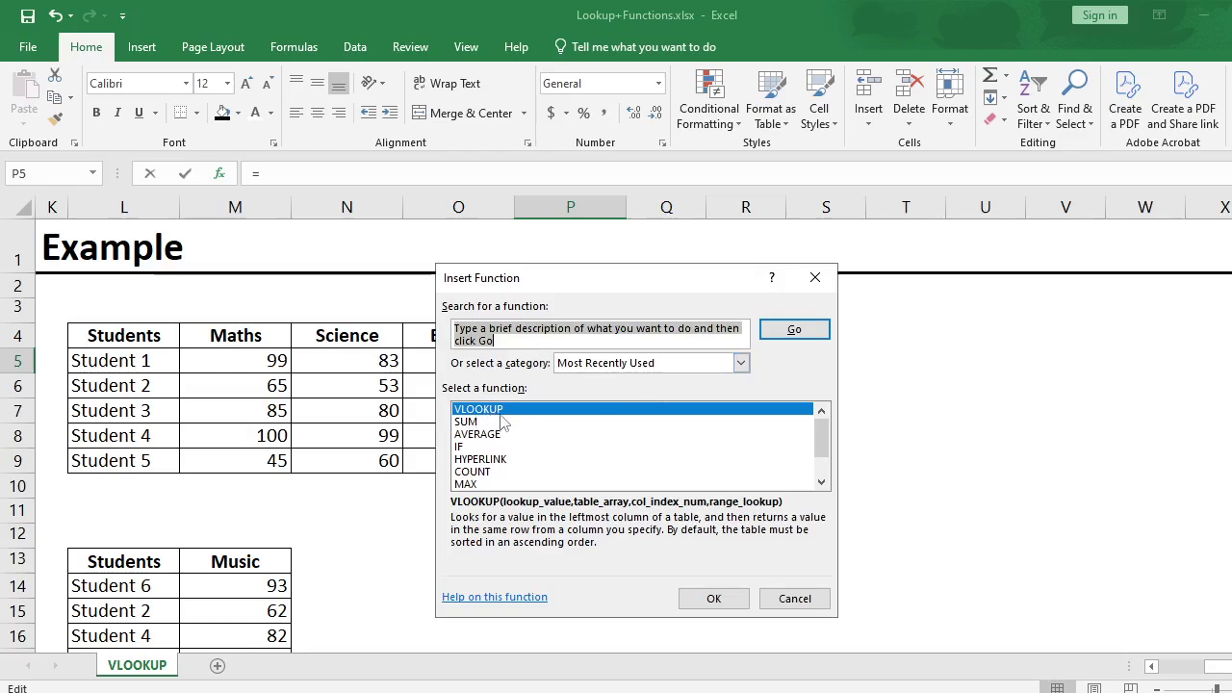
left_click(508, 339)
left_click_drag(495, 340, 456, 329)
key("BackSpace")
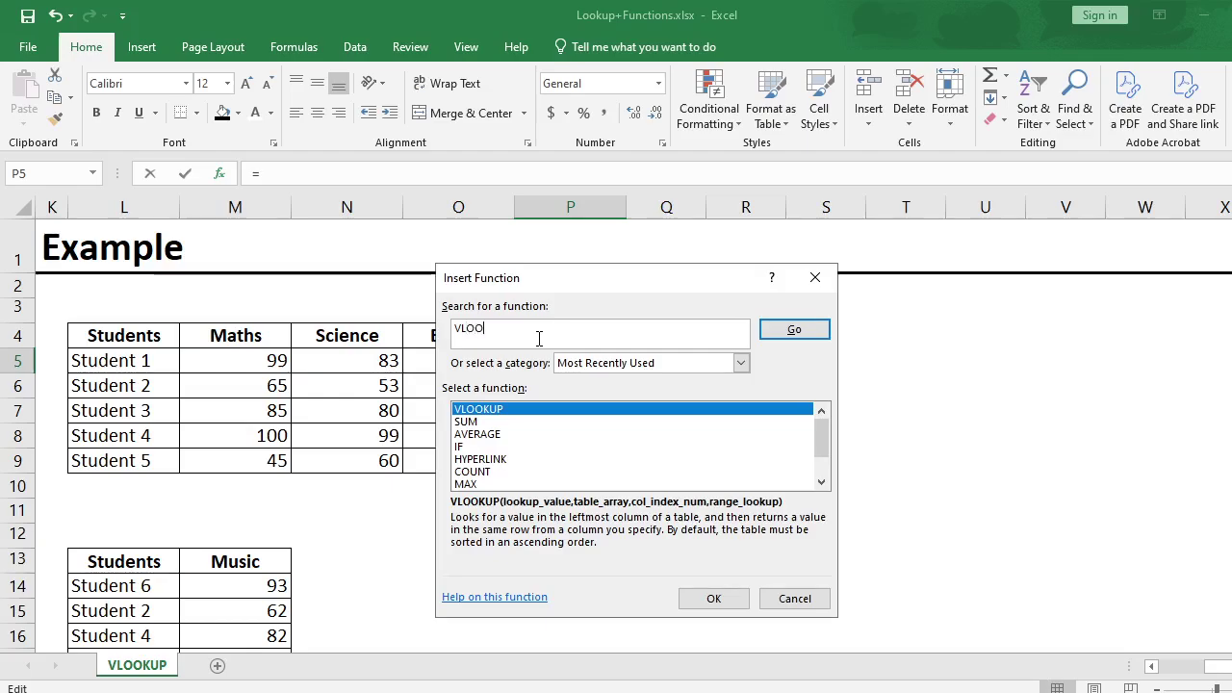
type("VLOOKUP")
left_click(793, 330)
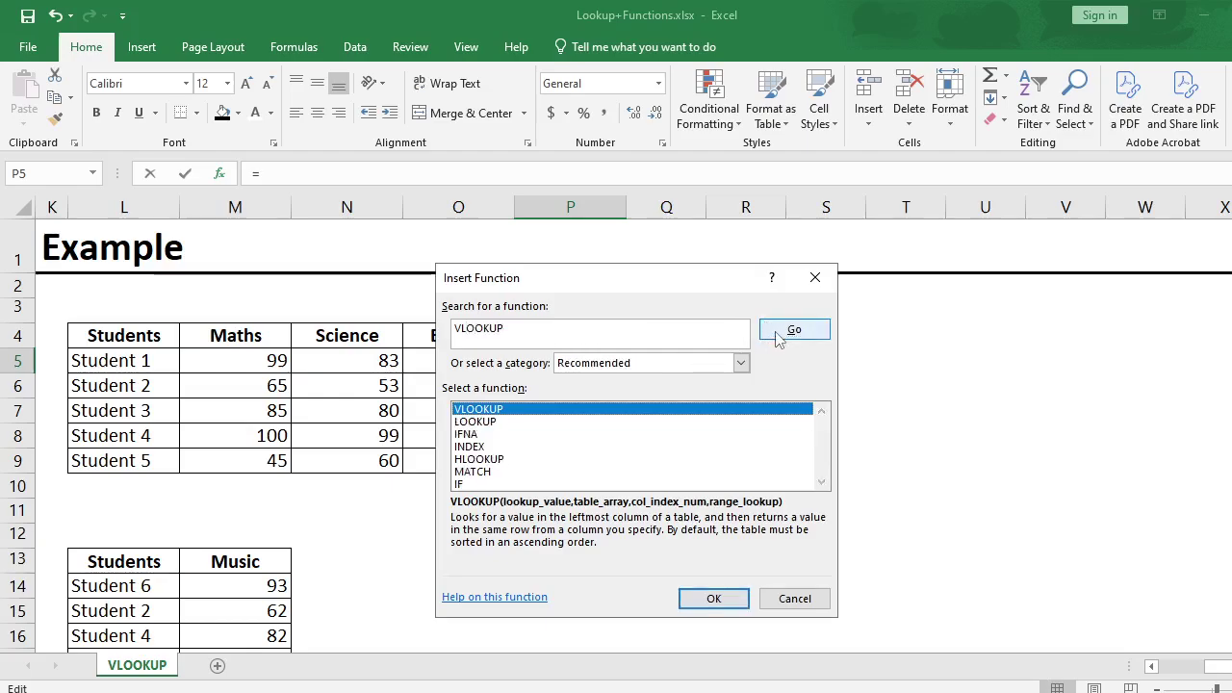
double_click(513, 414)
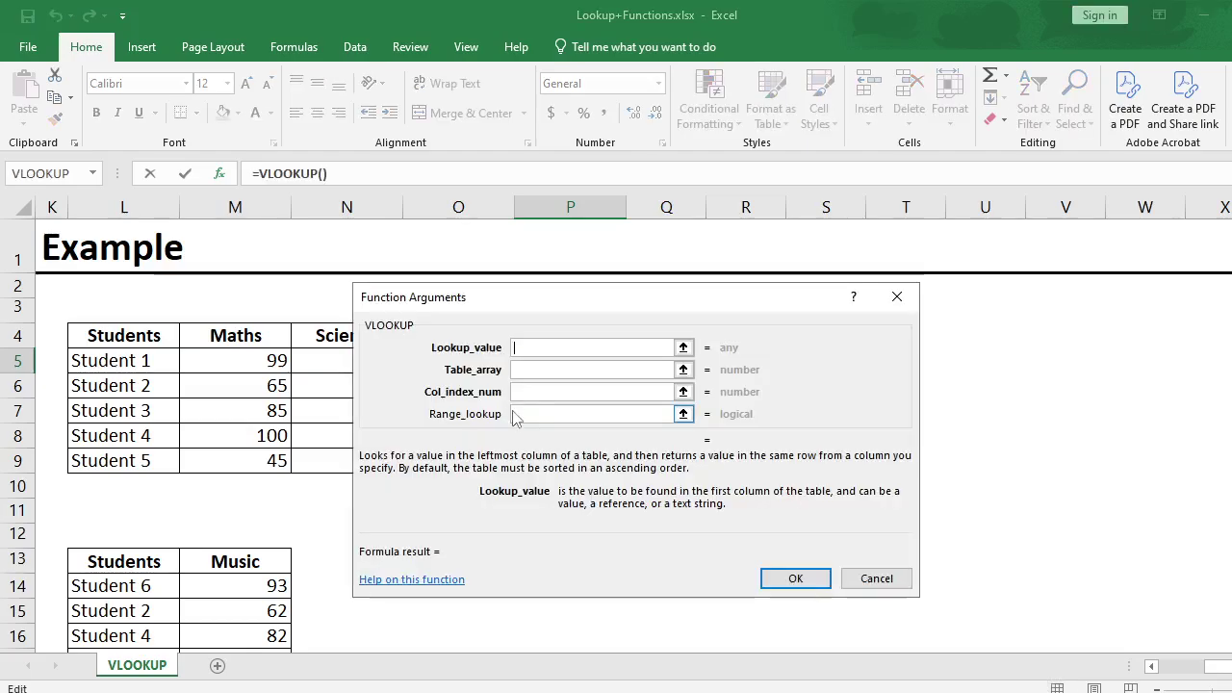
Set the VLOOKUP lookup value to L5 and its table array to the lower Music table, L13:M21
left_click_drag(538, 307, 830, 308)
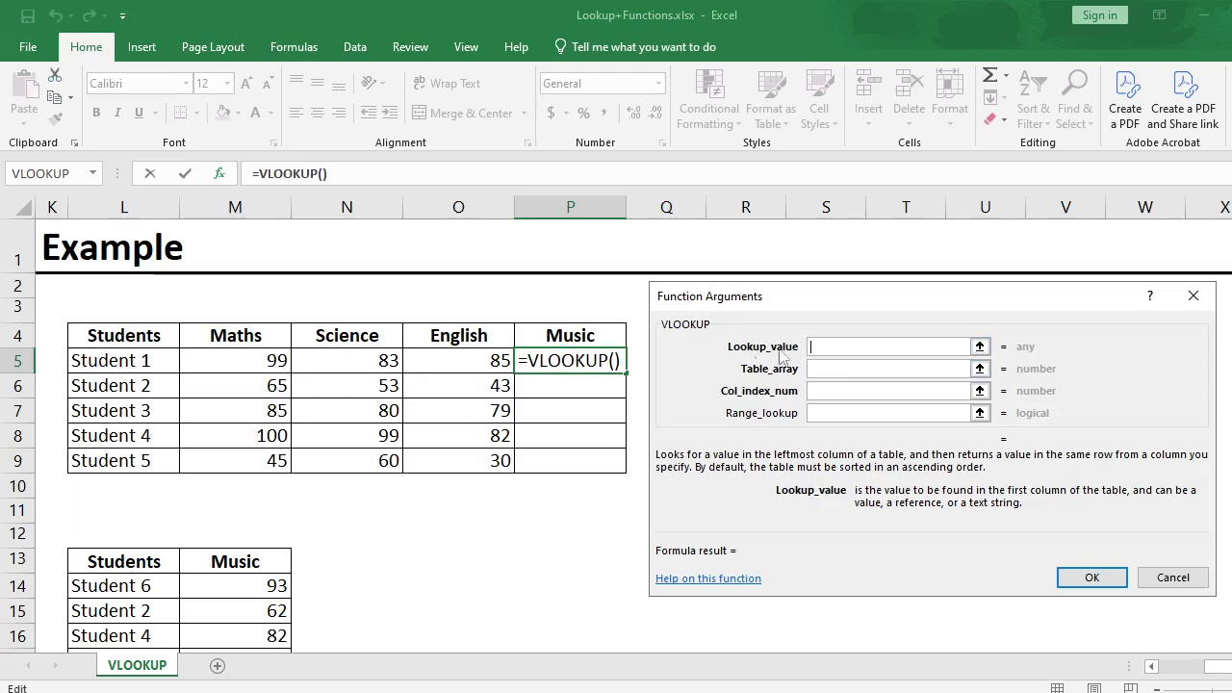
left_click(134, 361)
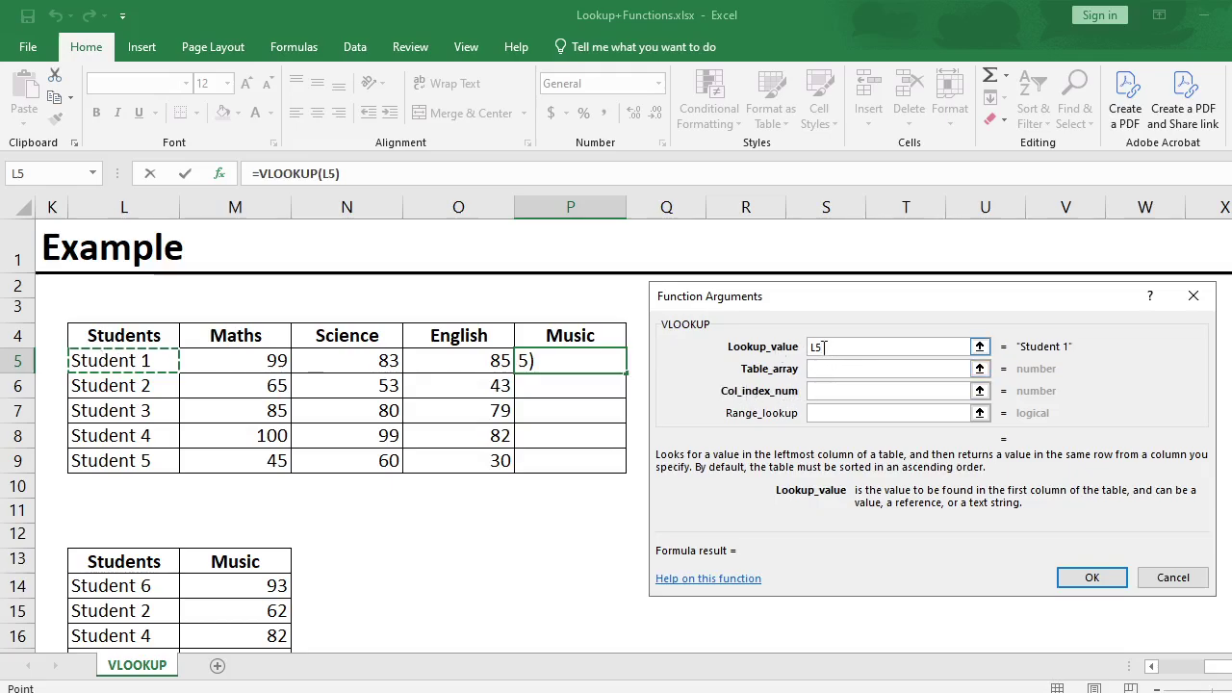
left_click(823, 369)
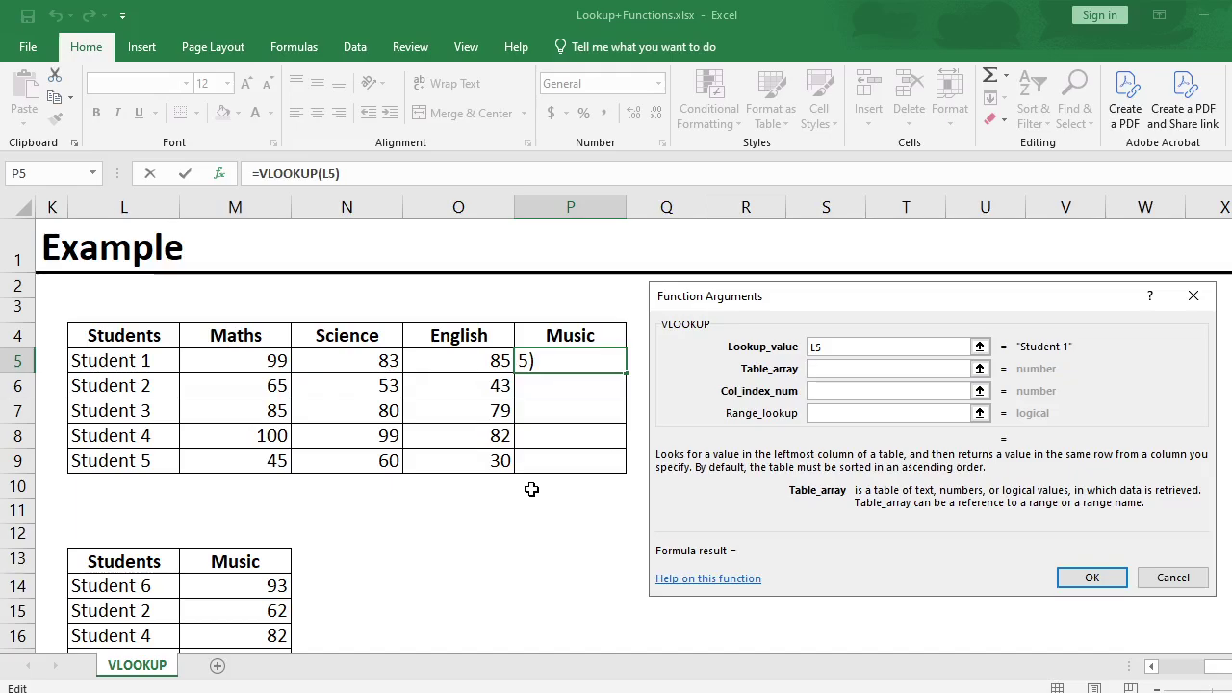
scroll(531, 488, "down", 3)
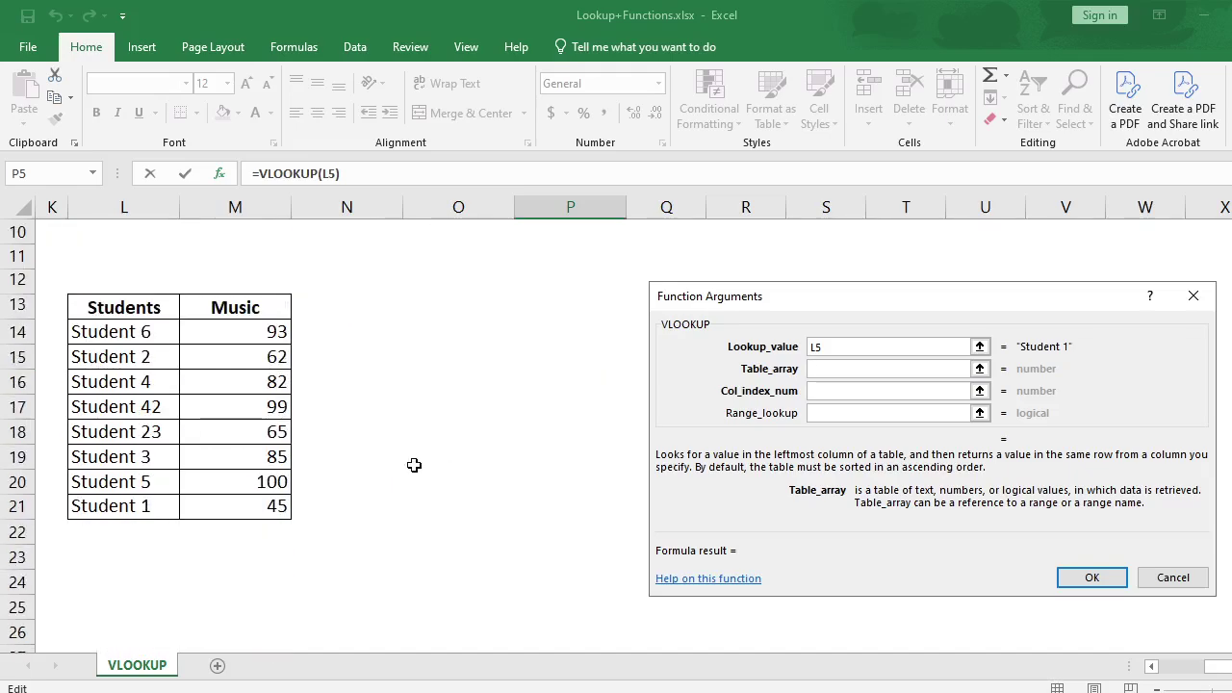
scroll(309, 449, "up", 1)
left_click_drag(129, 381, 240, 594)
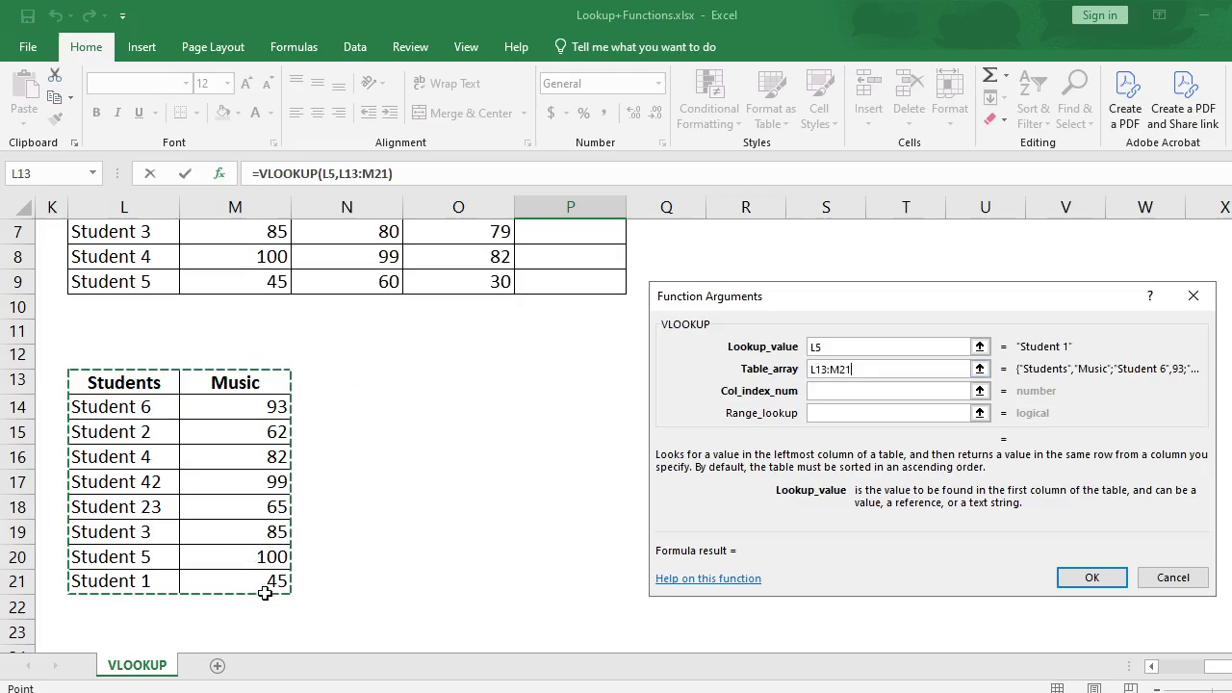
Set the VLOOKUP column index number to 2 and the range lookup to 0, and enter the formula
left_click(813, 390)
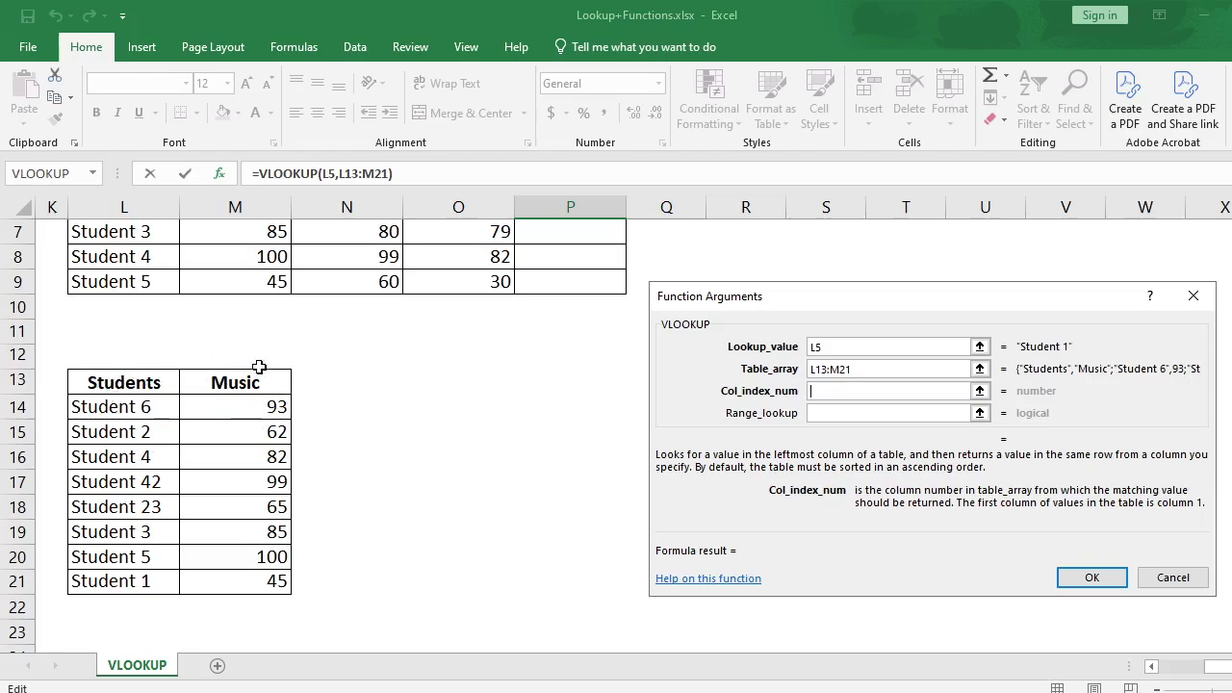
type("2")
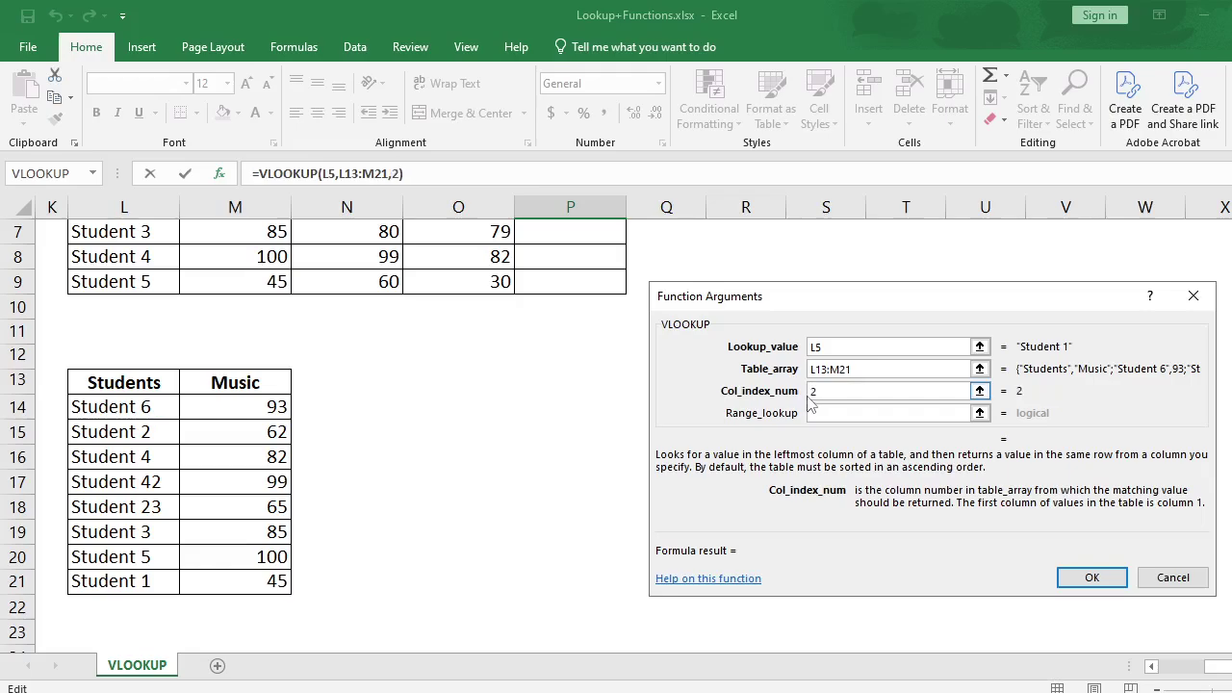
left_click(820, 412)
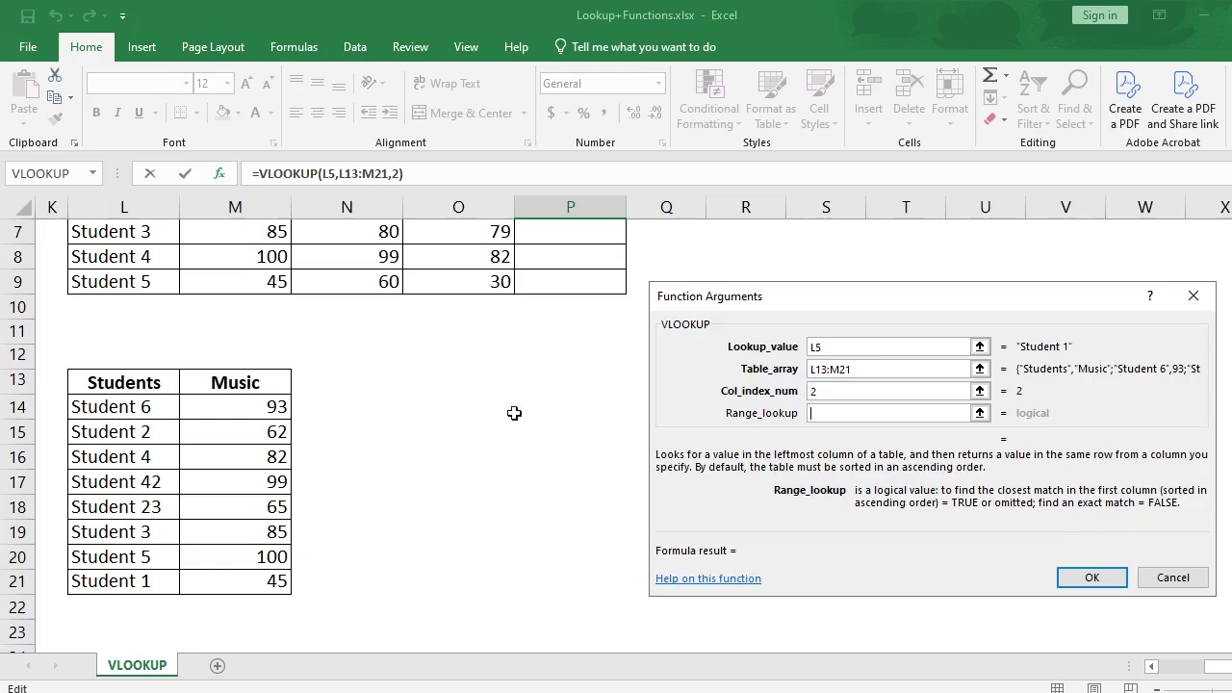
scroll(173, 393, "up", 1)
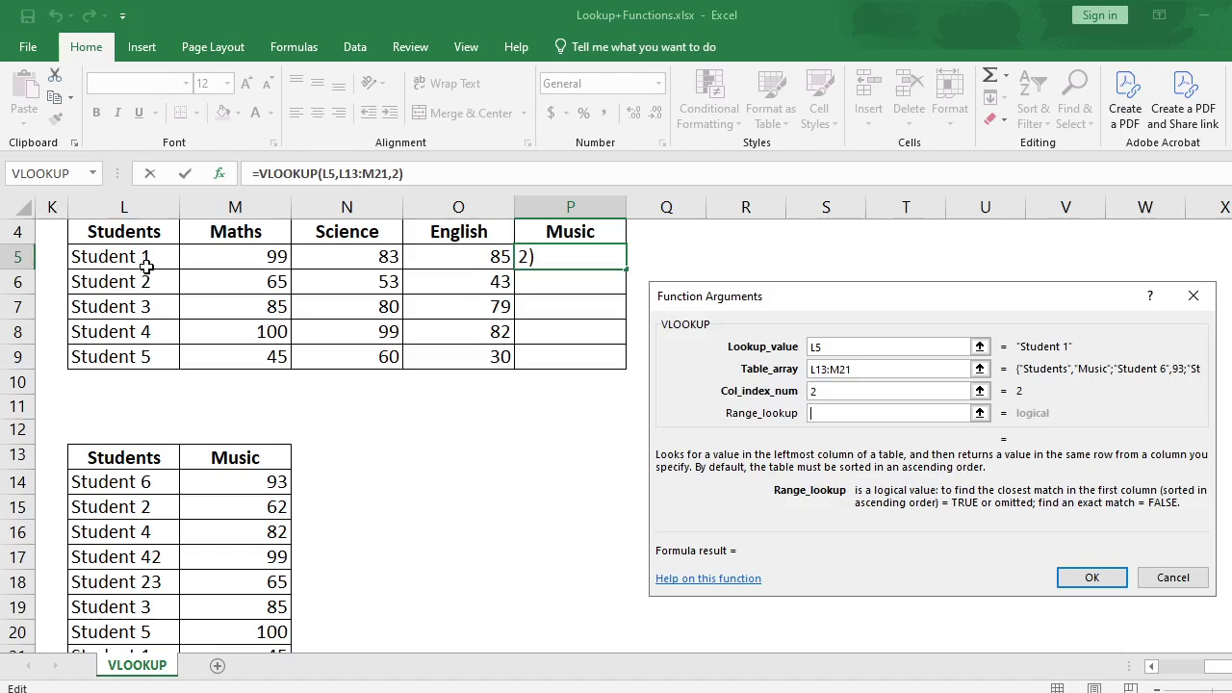
scroll(139, 494, "down", 1)
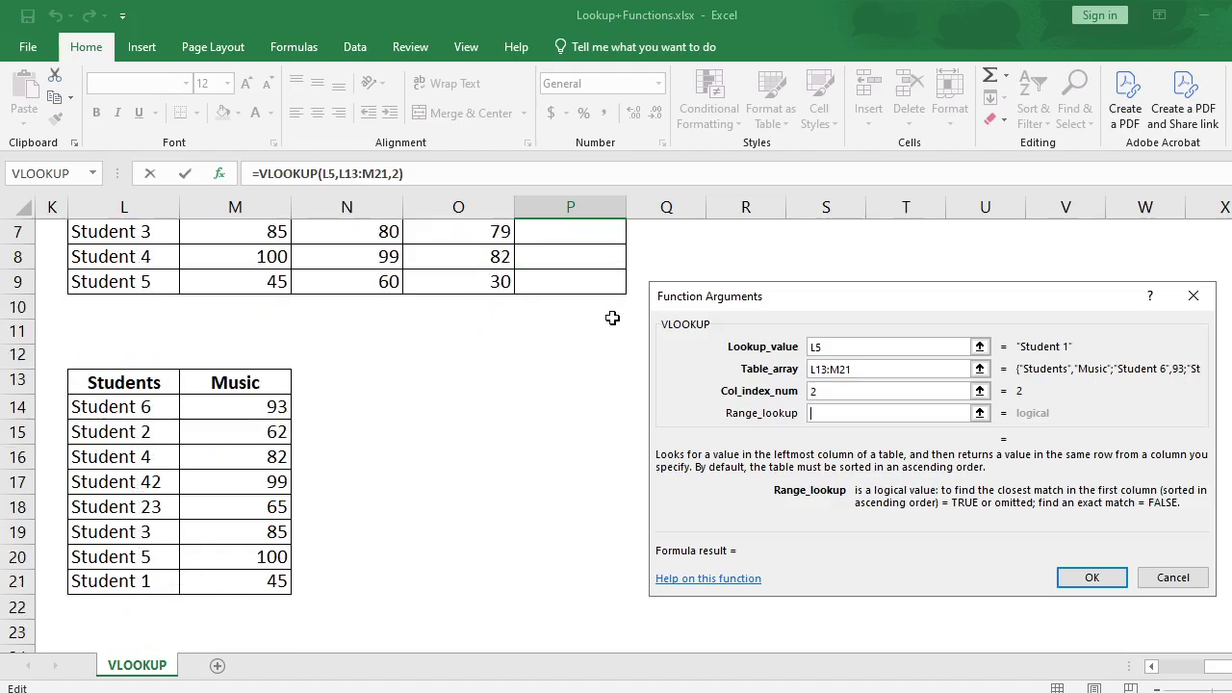
scroll(559, 288, "up", 1)
scroll(558, 289, "up", 1)
scroll(828, 459, "down", 2)
type("0")
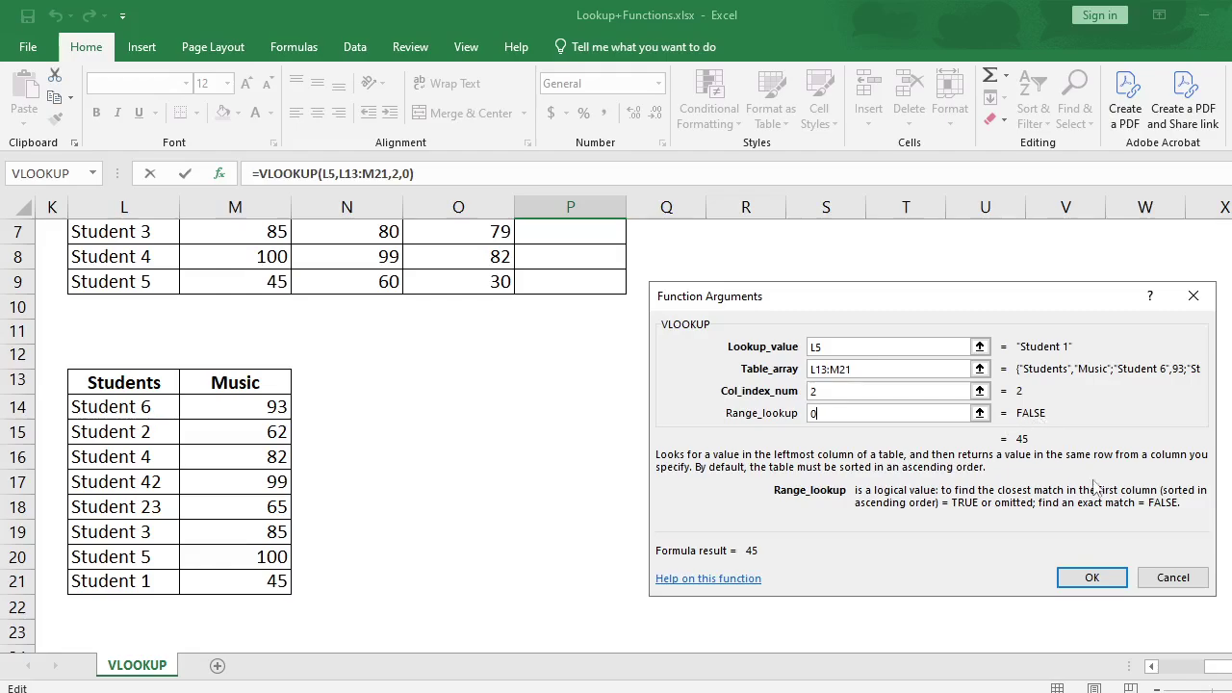
left_click(1083, 583)
Fill the VLOOKUP formula from P5 down through P9 for the remaining students' Music marks
scroll(660, 426, "up", 2)
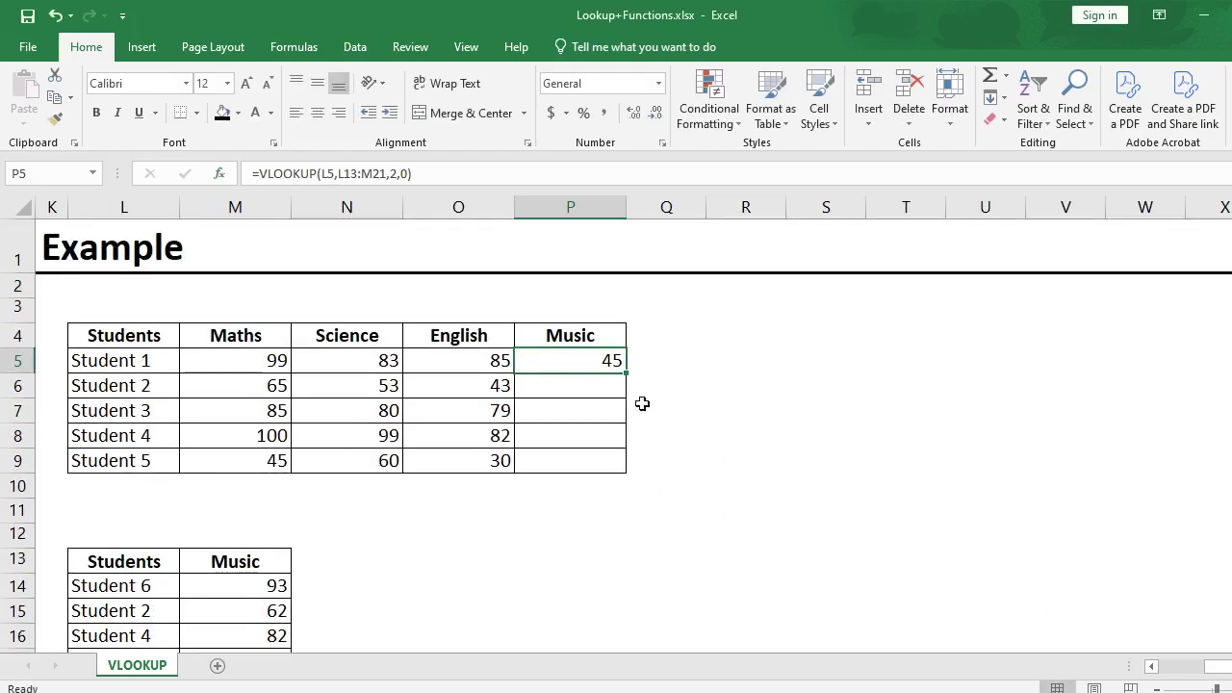
left_click(570, 403)
left_click(558, 357)
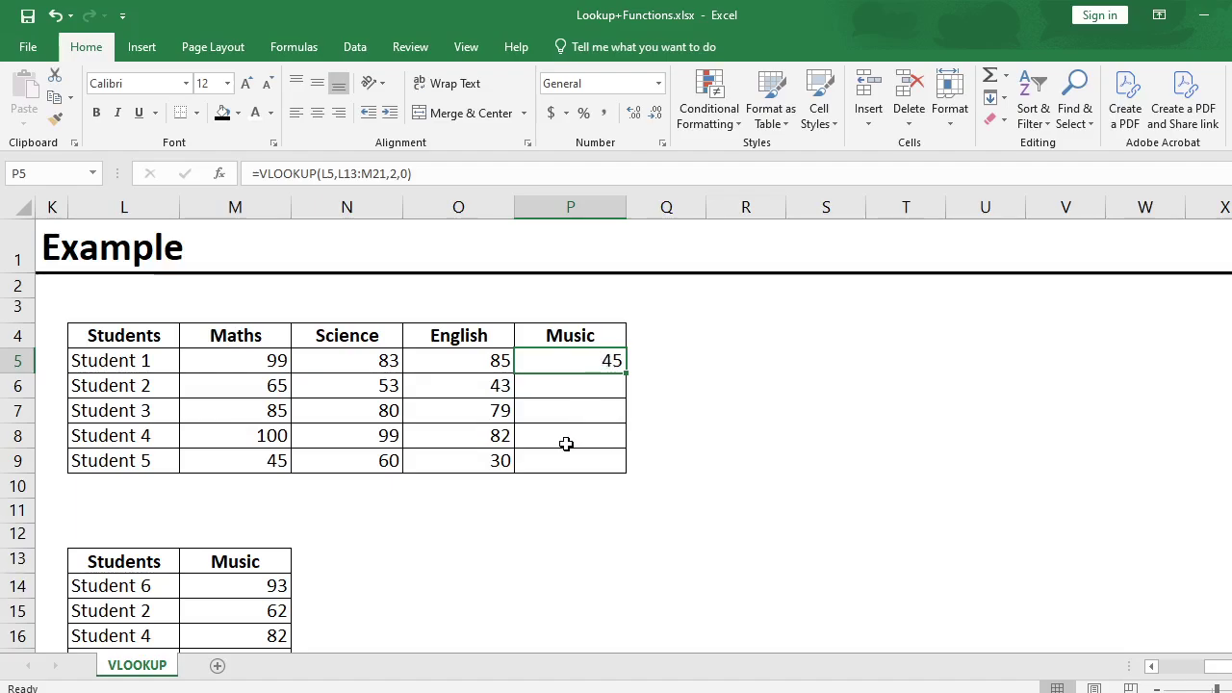
scroll(566, 443, "down", 3)
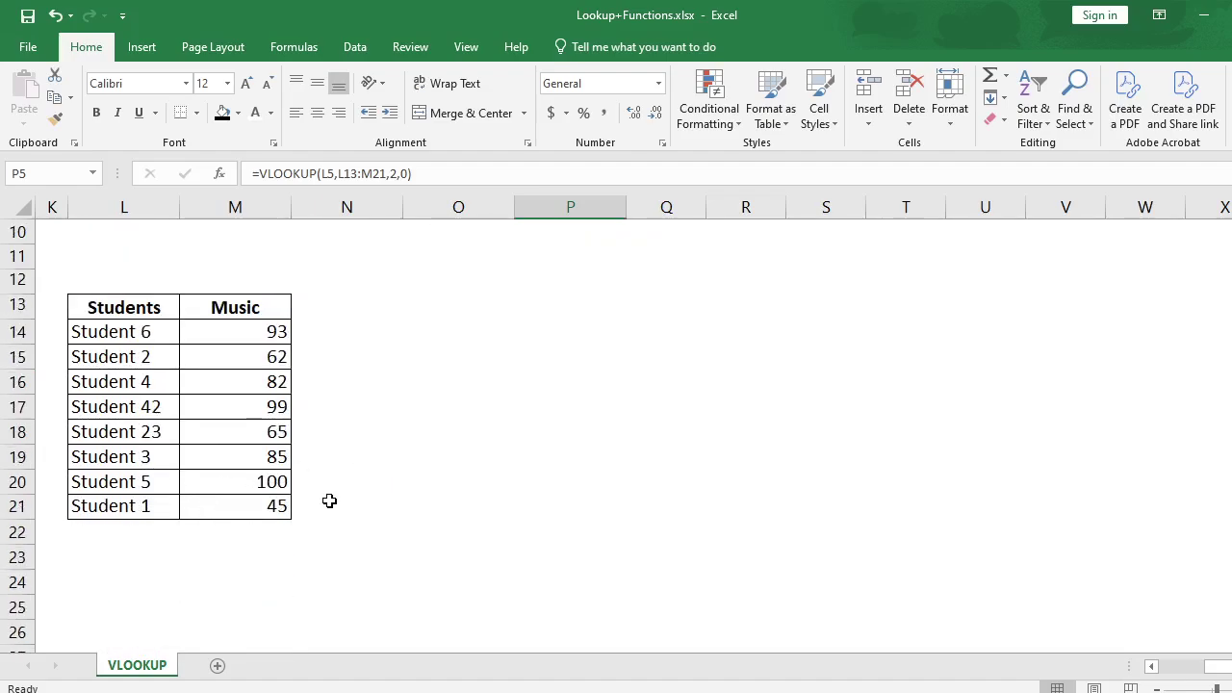
scroll(385, 495, "up", 3)
left_click_drag(572, 360, 569, 462)
left_click(594, 360)
left_click_drag(627, 377, 616, 468)
left_click_drag(564, 387, 74, 459)
scroll(253, 452, "down", 1)
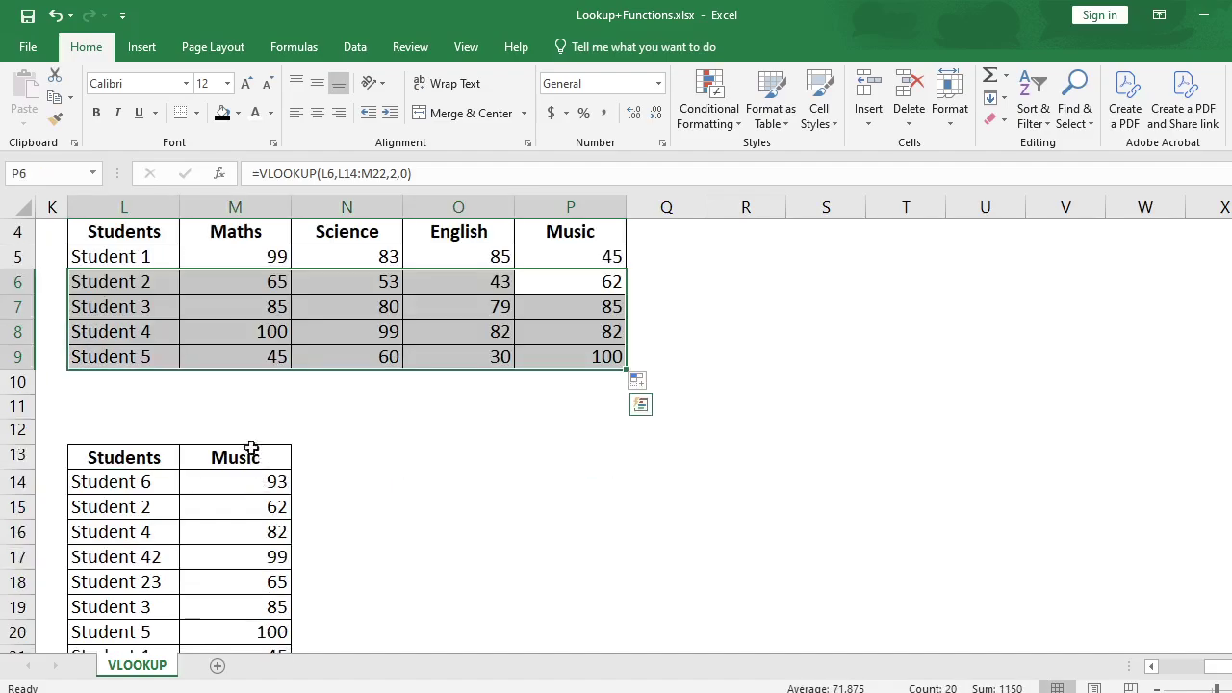
Check Student 5's Music result in P9 against that student's row in the lower Music table
left_click(106, 357)
left_click(539, 353)
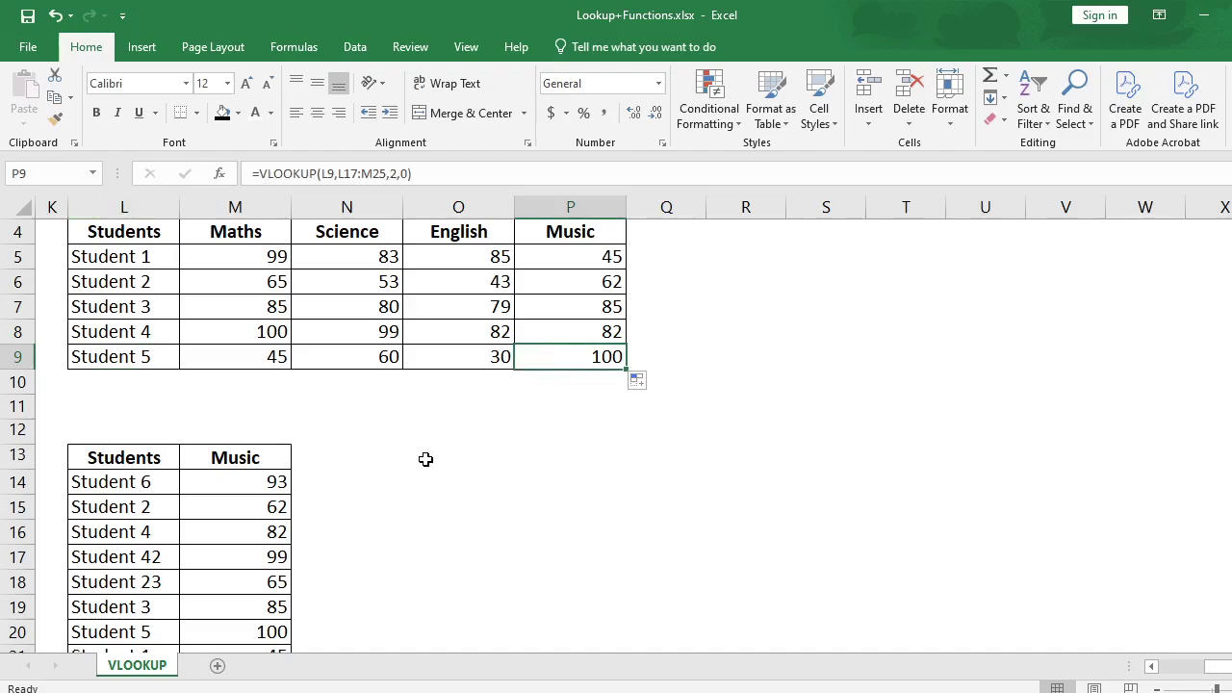
scroll(301, 500, "down", 2)
scroll(182, 414, "up", 1)
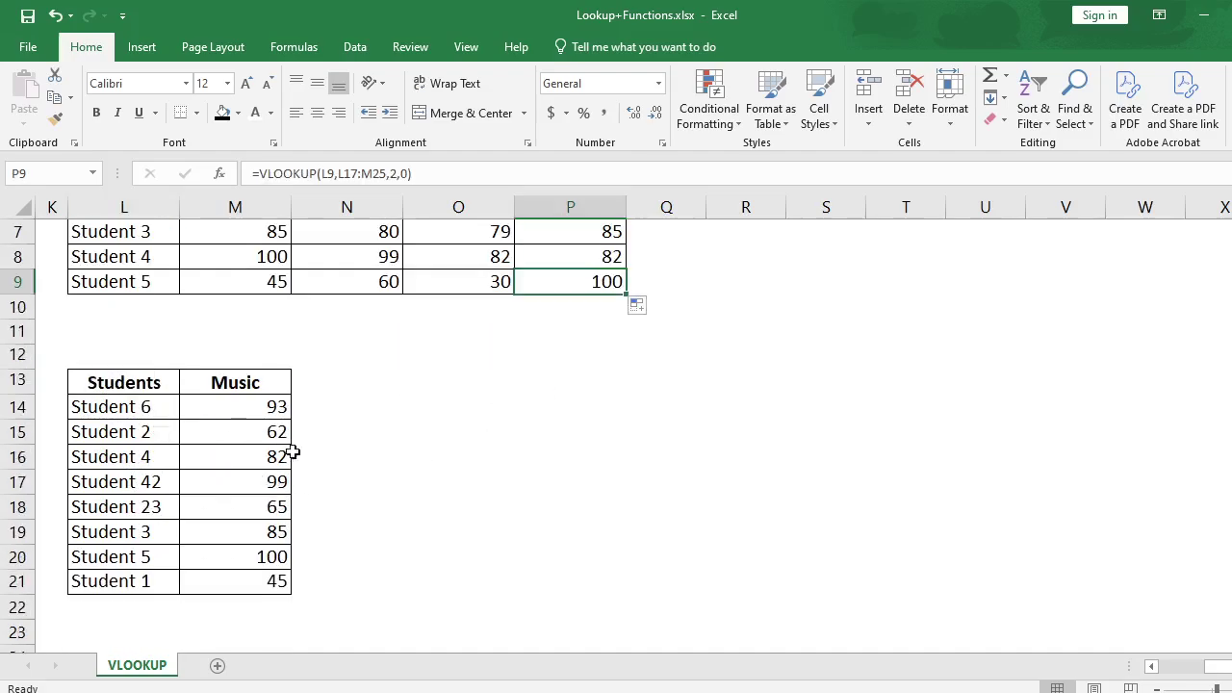
left_click_drag(126, 555, 228, 559)
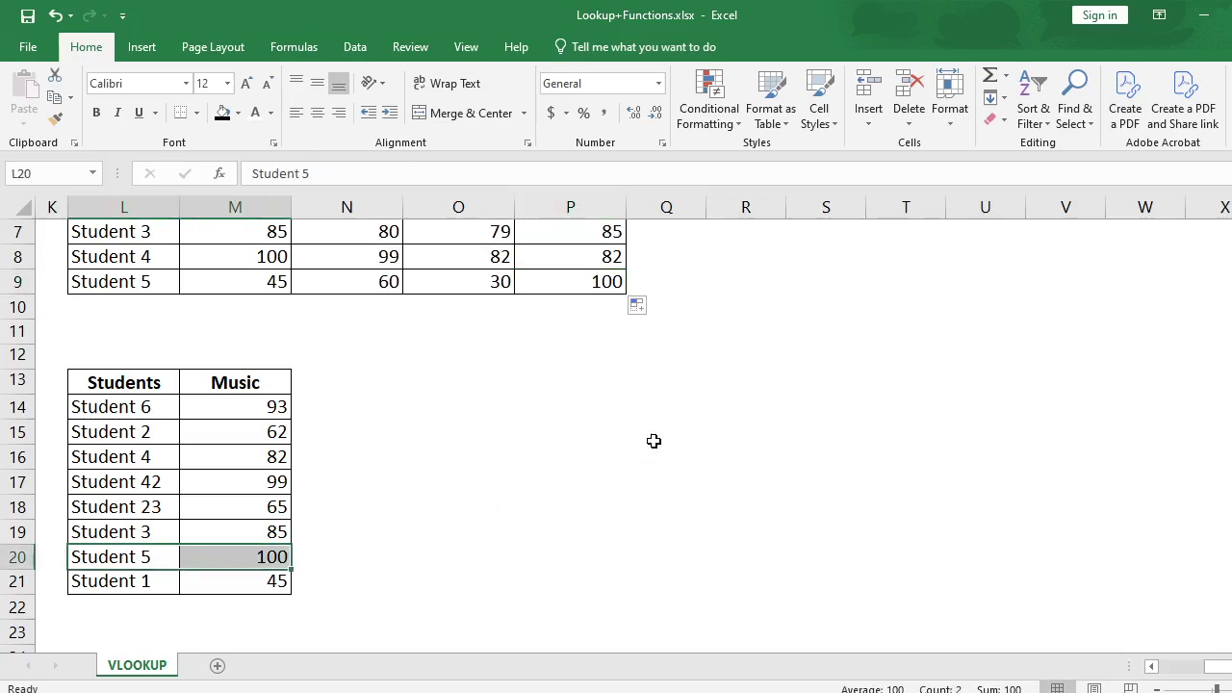
scroll(663, 421, "up", 2)
left_click_drag(575, 462, 573, 365)
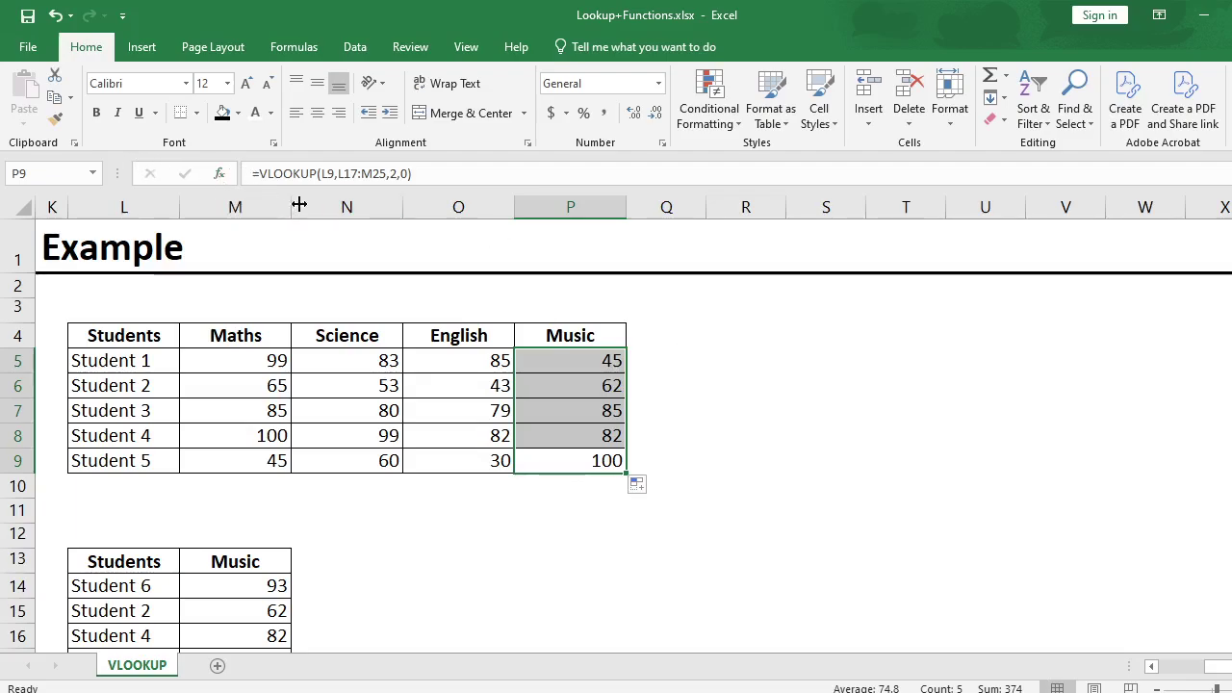
Start a VLOOKUP formula in Q5, beside Student 1's Music mark, with L5 as the lookup value
left_click(666, 358)
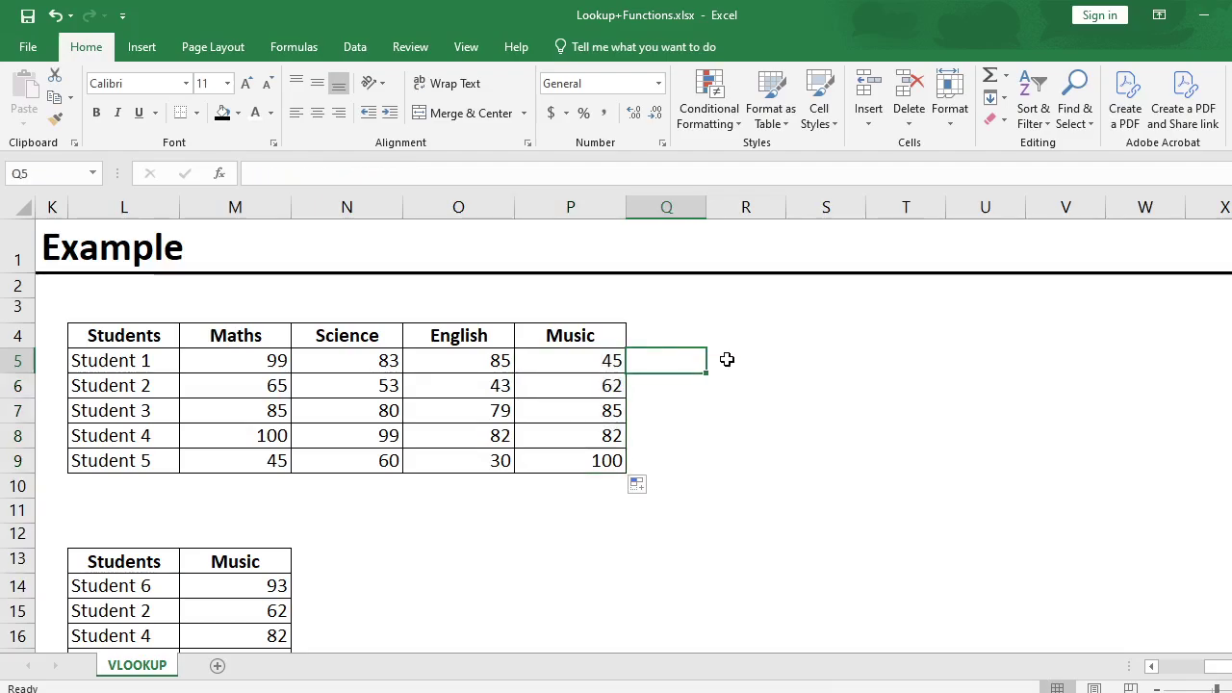
type("=vl")
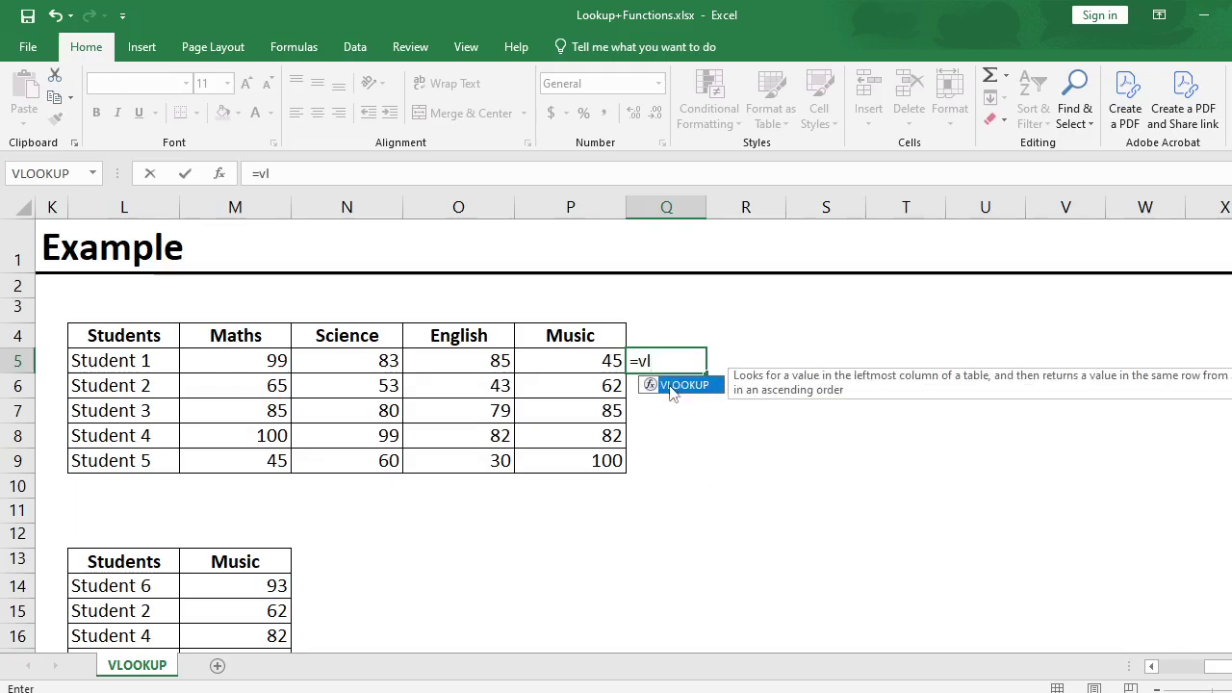
double_click(675, 387)
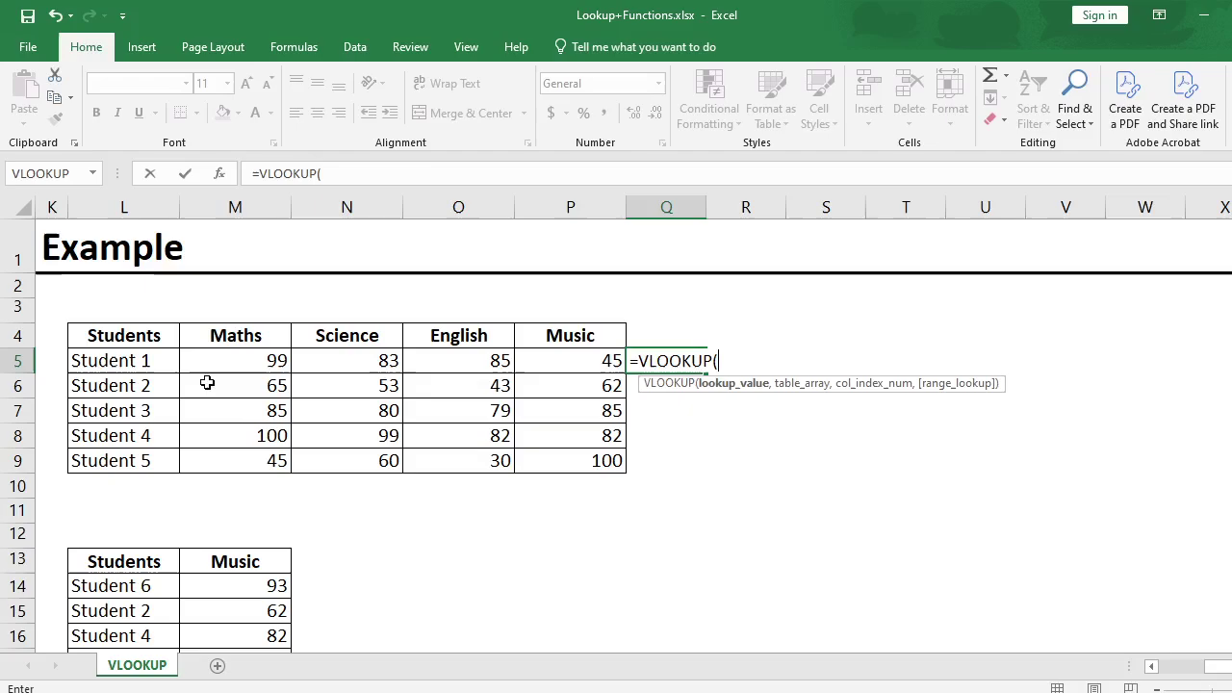
left_click(111, 359)
type(",")
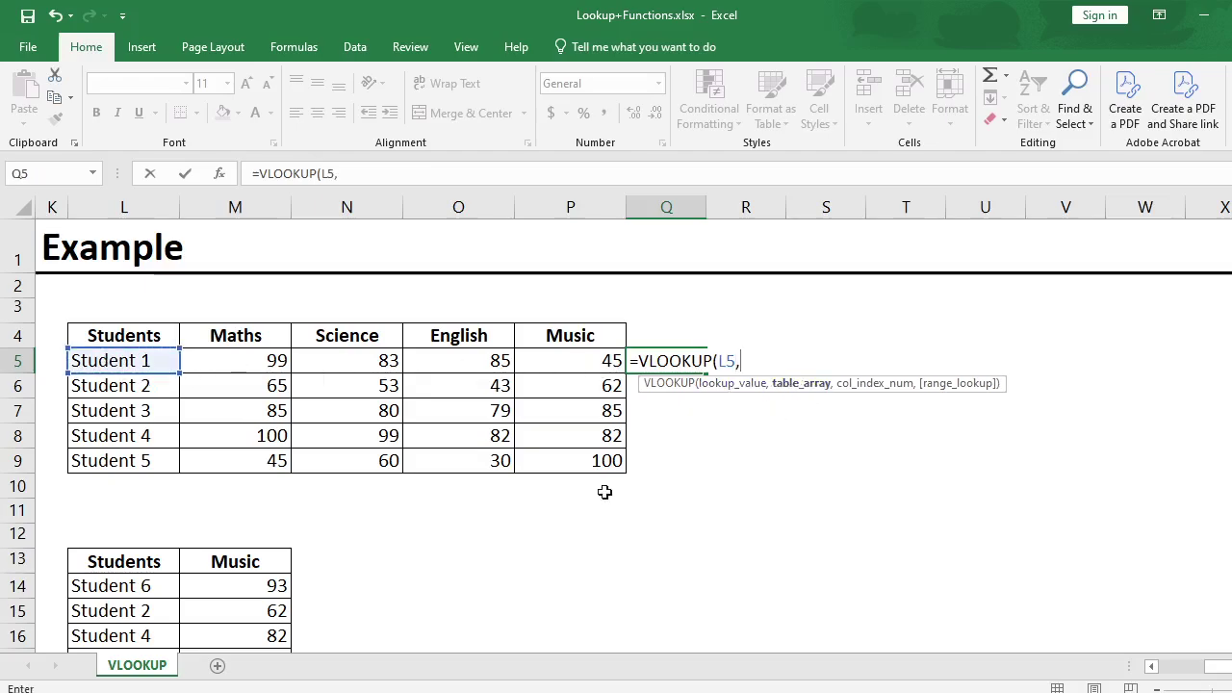
Complete the Q5 formula with table array L14:M21, column index 2 and range lookup 0
scroll(171, 449, "down", 2)
left_click_drag(137, 410, 231, 582)
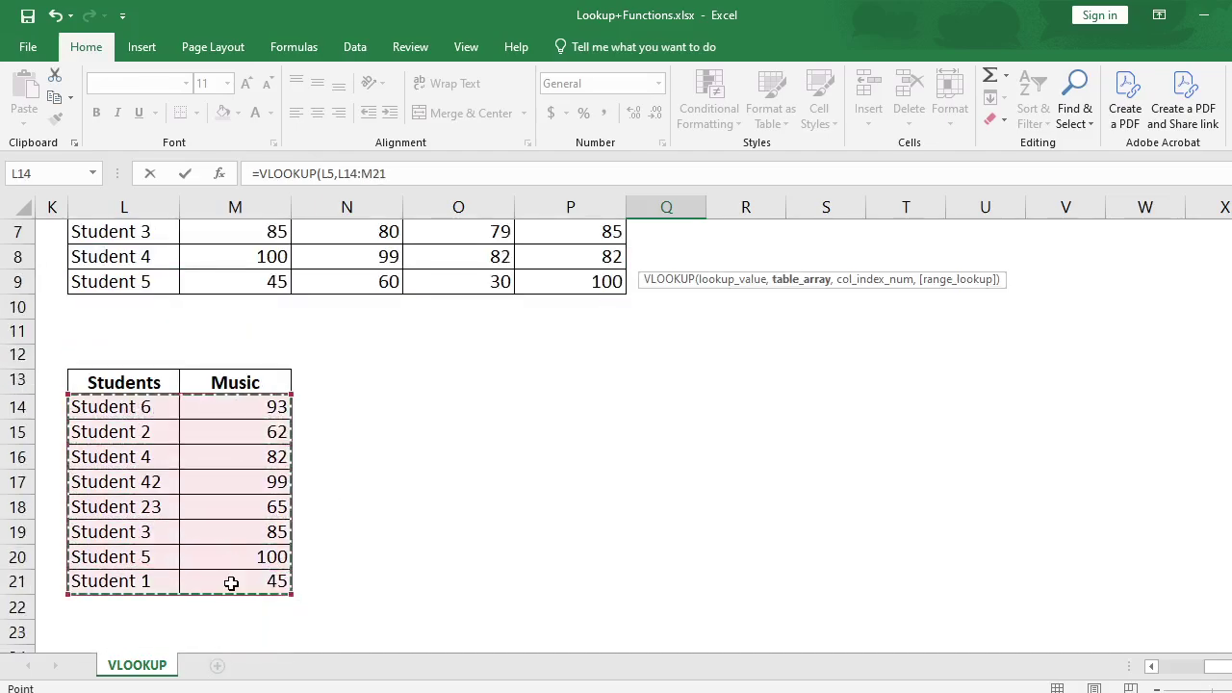
type(",")
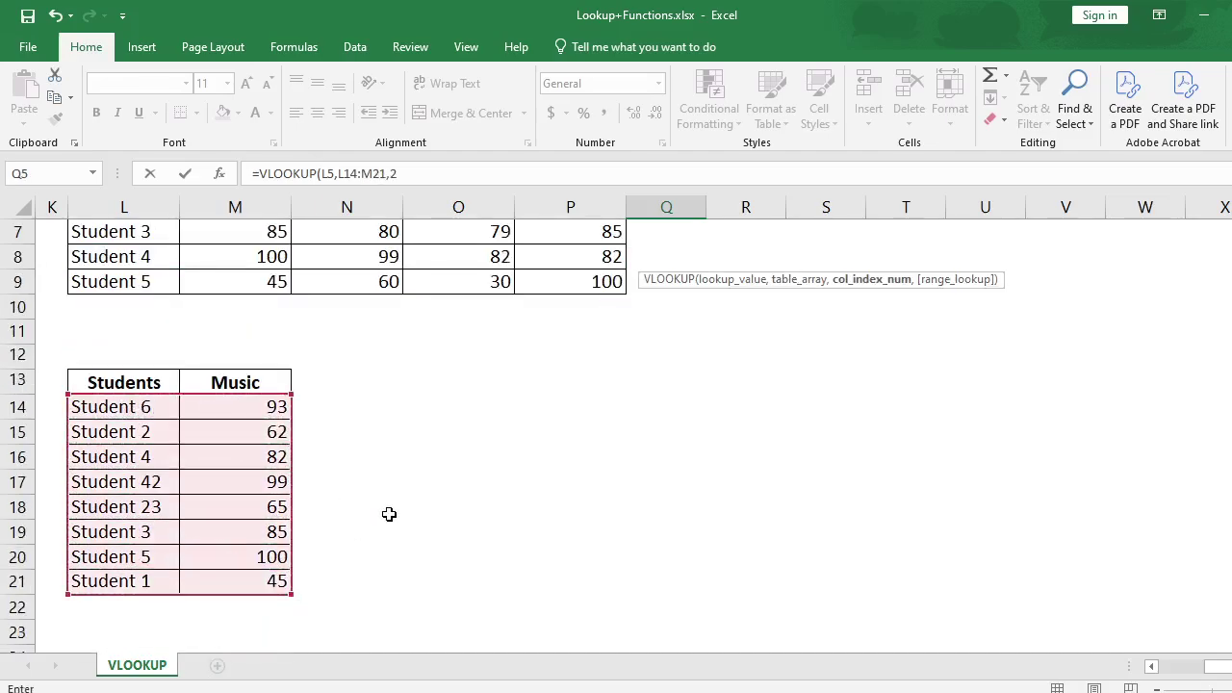
type("2,")
type(")")
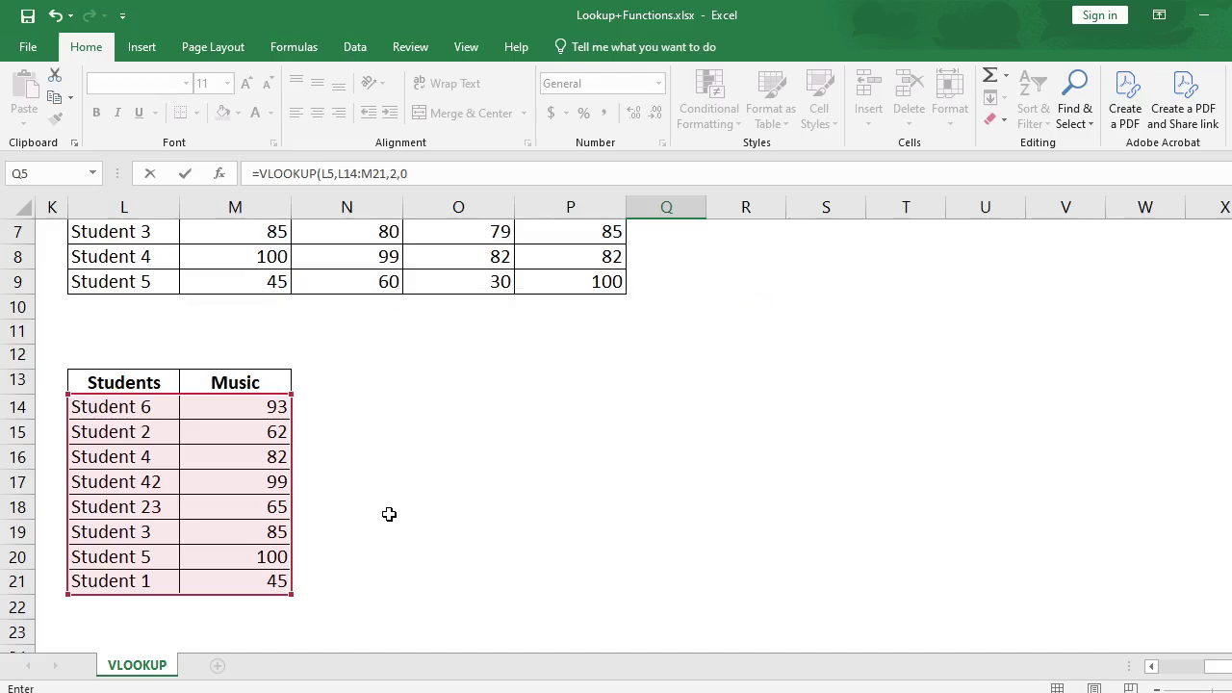
key("Return")
Fill the VLOOKUP formula from Q5 down through Q9 and inspect the formula in Q8
scroll(389, 514, "up", 2)
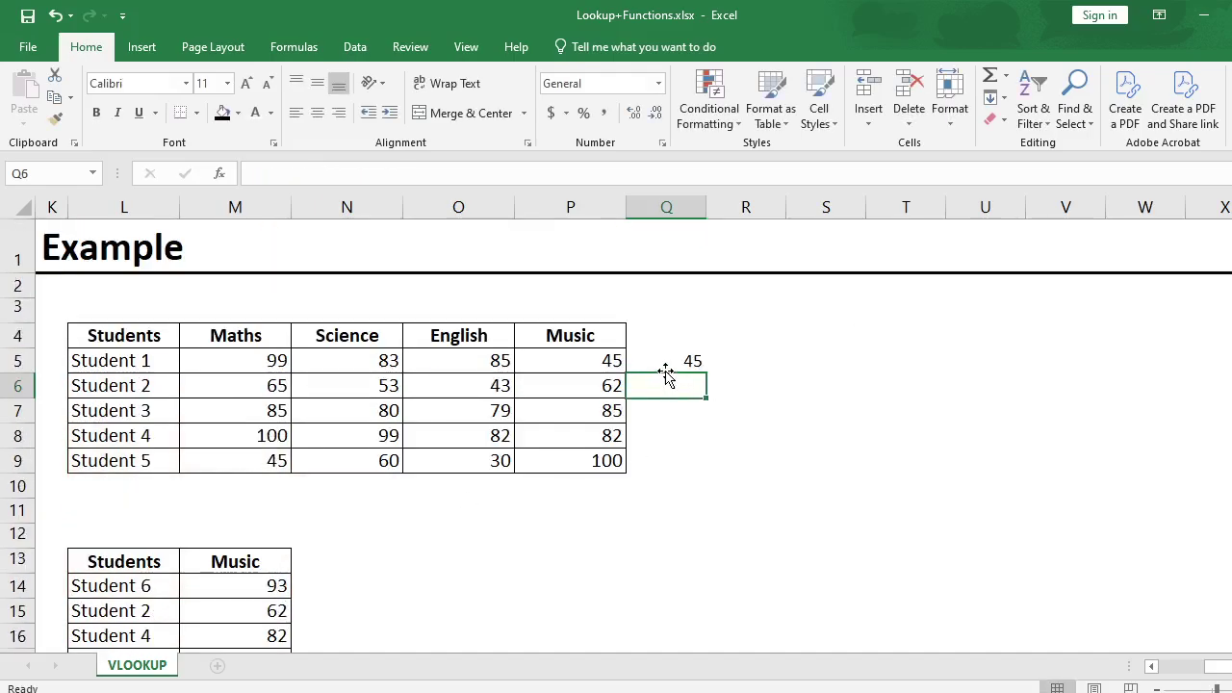
left_click_drag(665, 366, 698, 455)
key("ctrl+d")
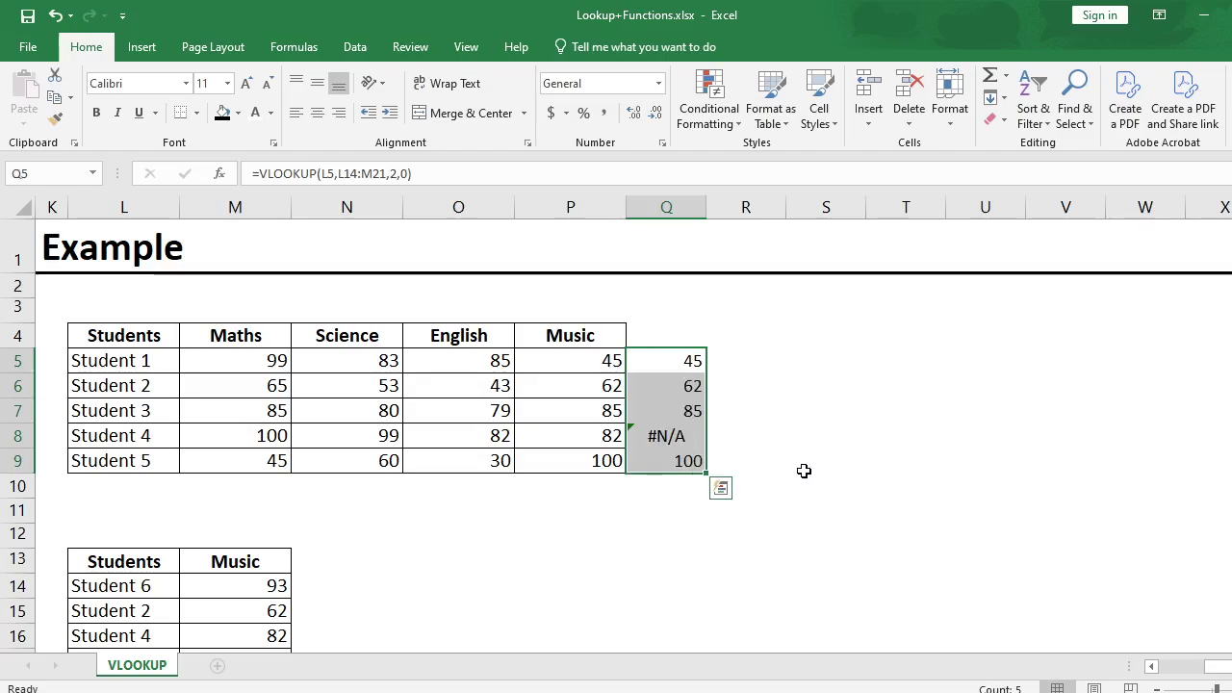
left_click(681, 434)
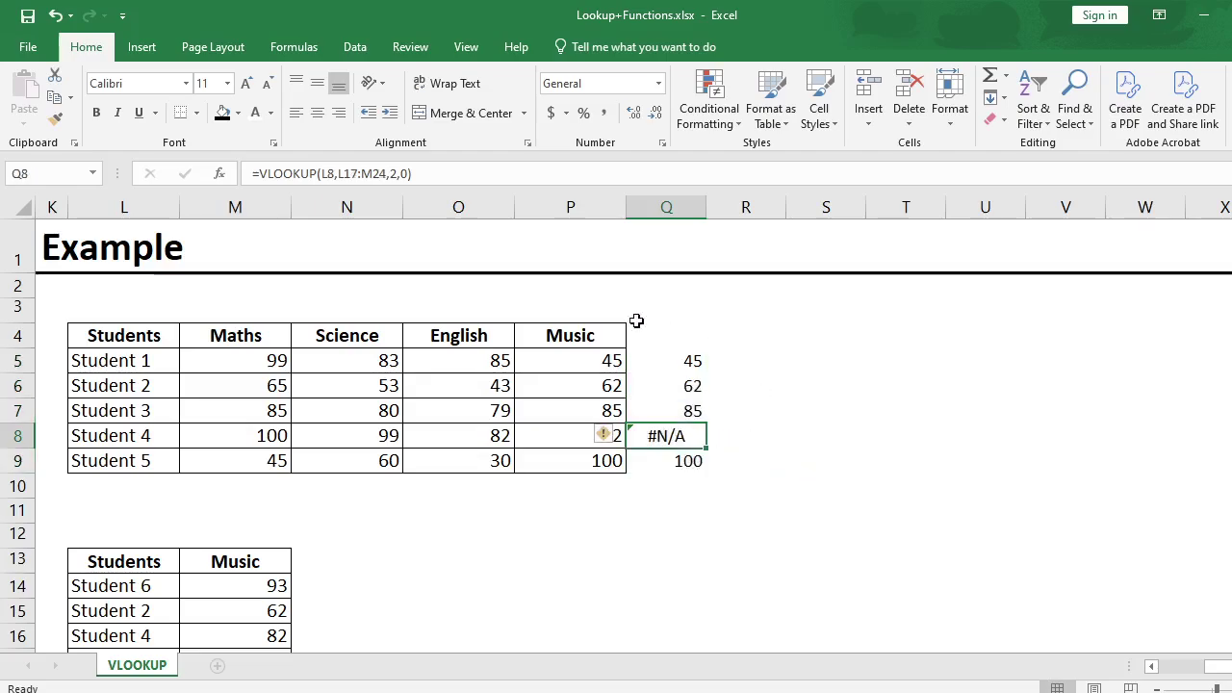
left_click(668, 362)
left_click_drag(386, 173, 338, 173)
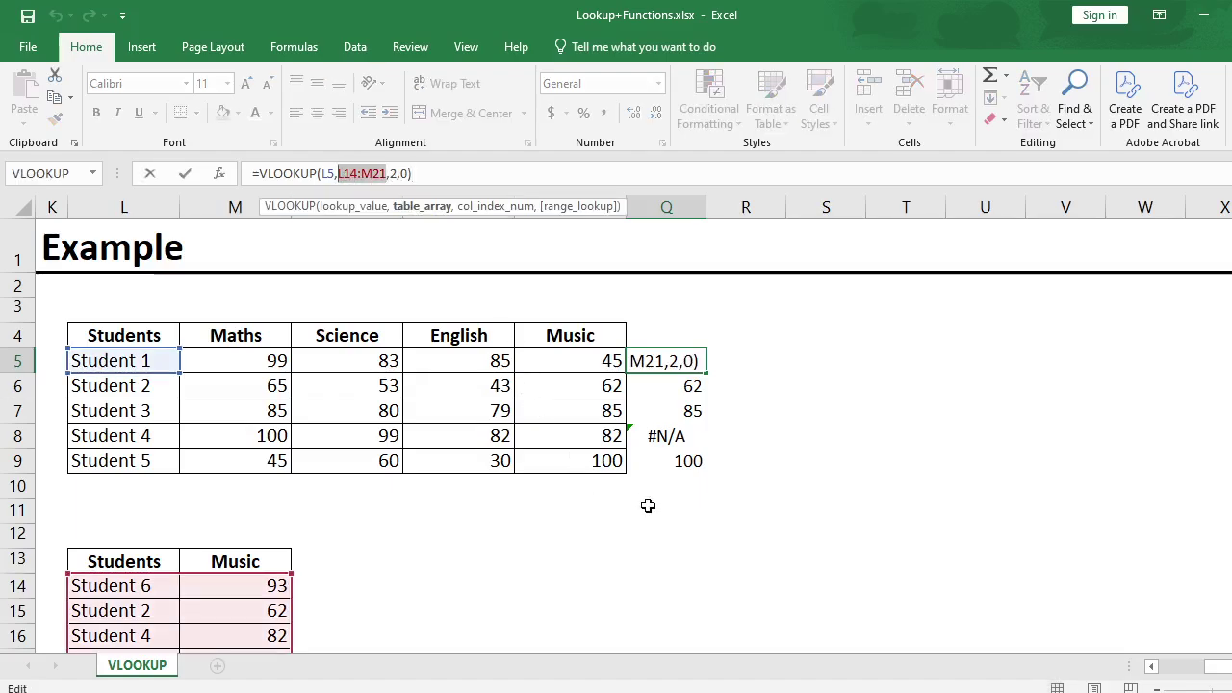
key("super+p")
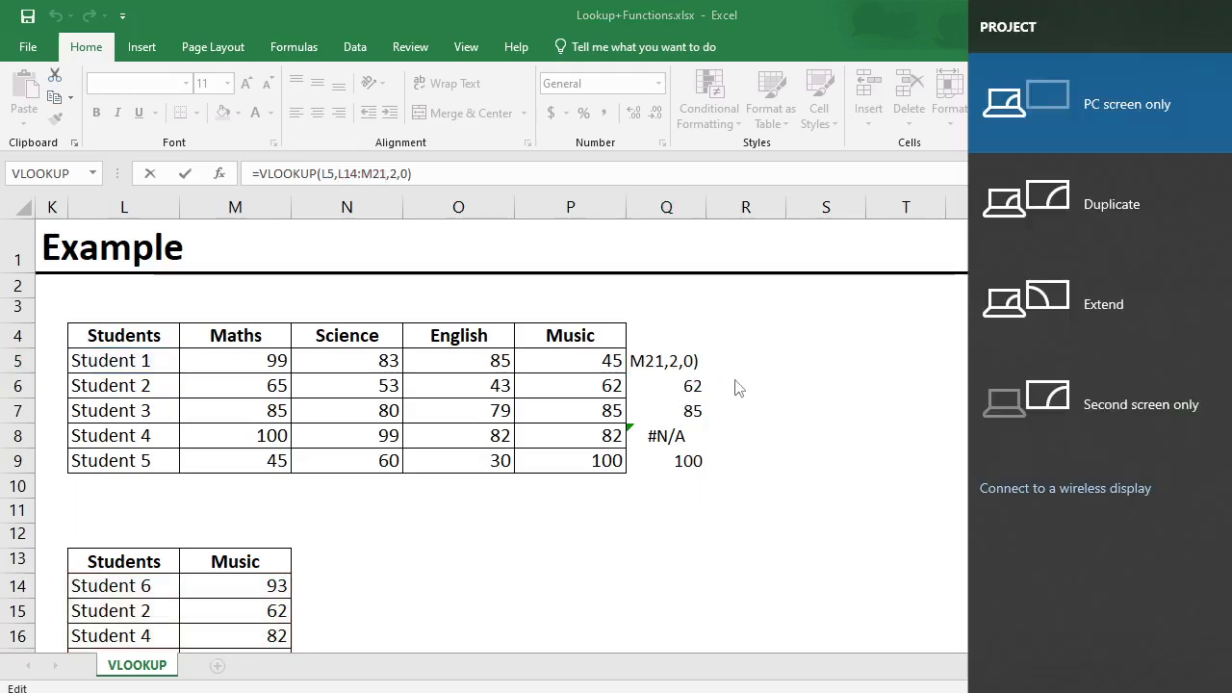
key("Escape")
key("Escape")
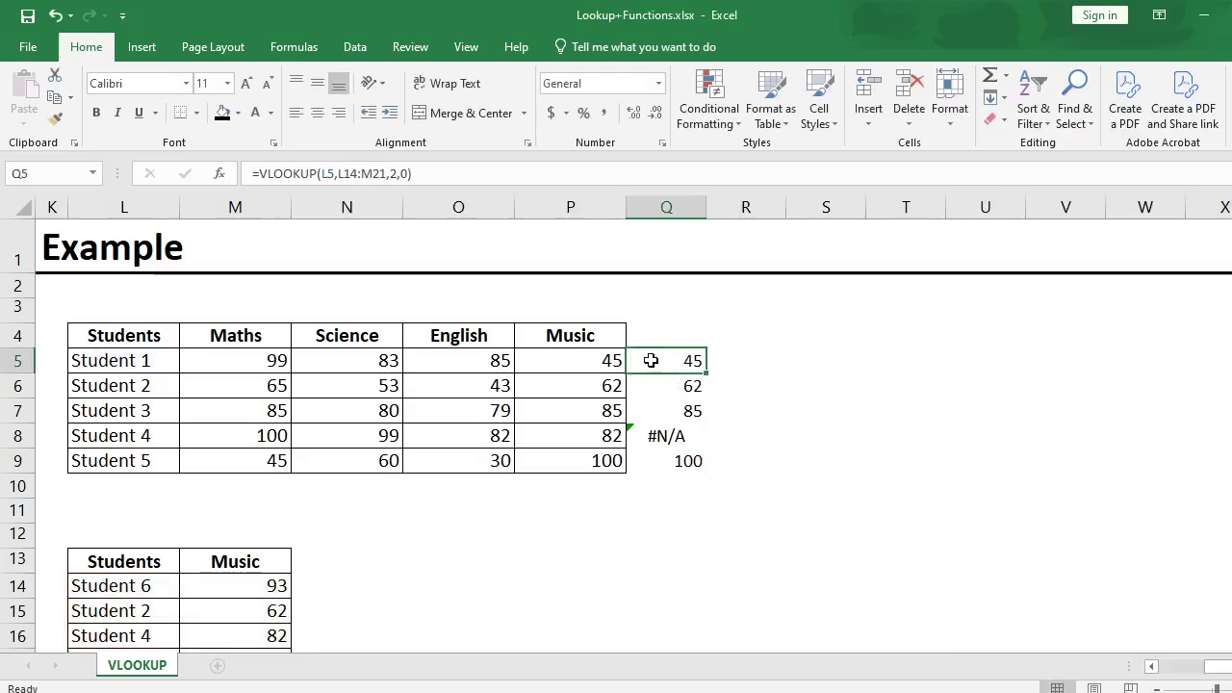
left_click_drag(386, 173, 339, 174)
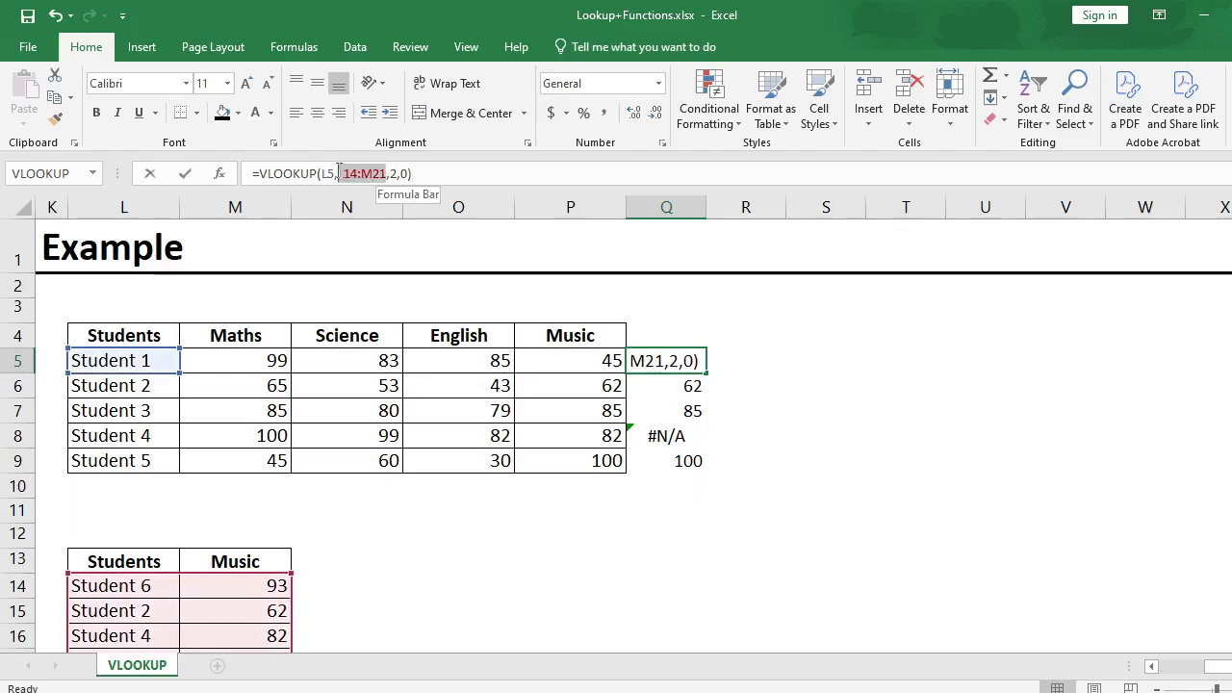
key("F3")
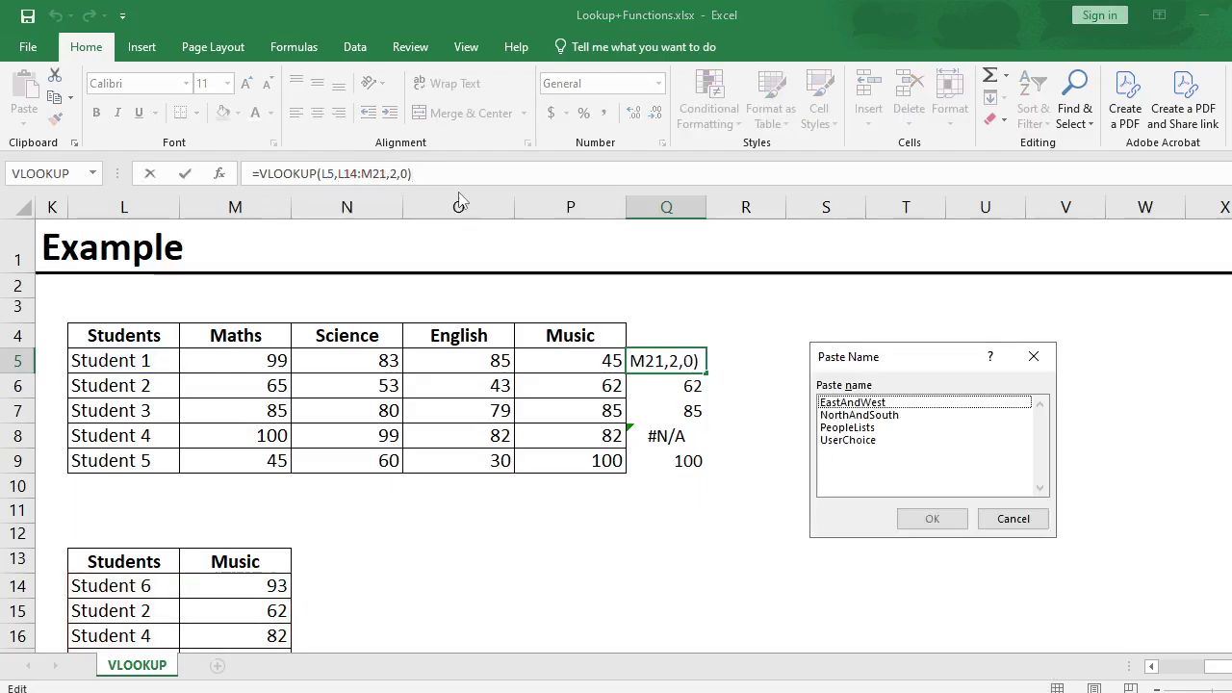
left_click(1035, 356)
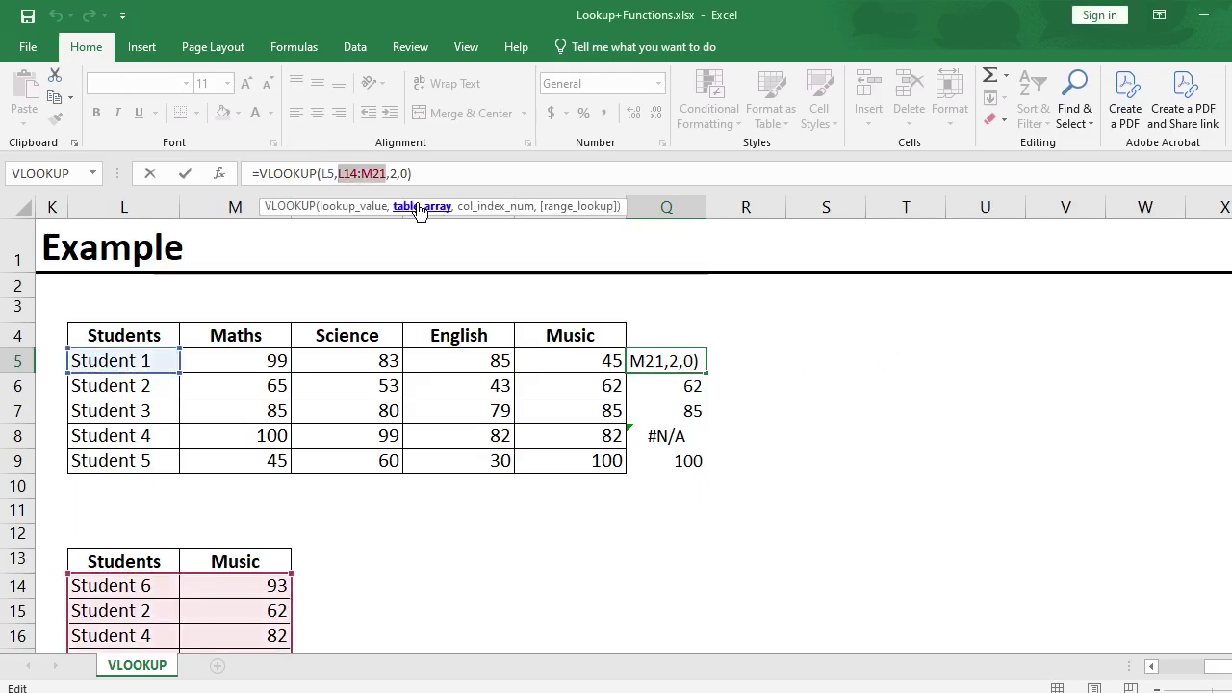
key("ctrl+Return")
Make the table array in the Q5 VLOOKUP formula absolute as $L$14:$M$21
left_click(339, 174)
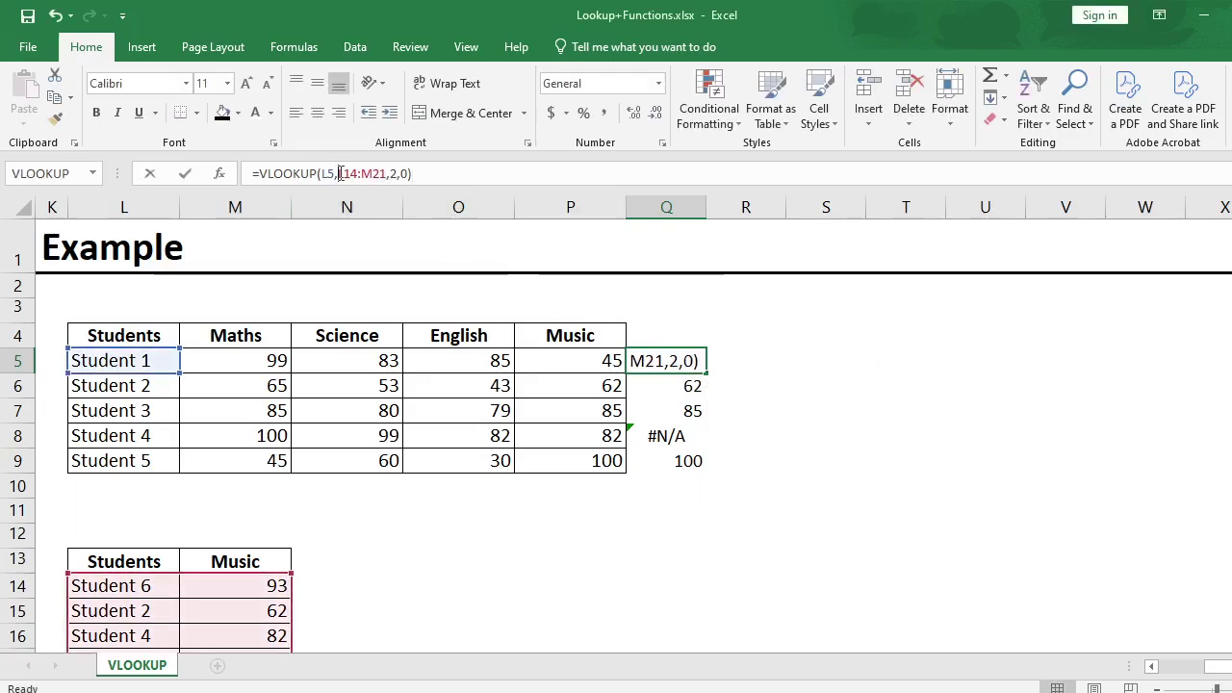
left_click_drag(338, 173, 389, 173)
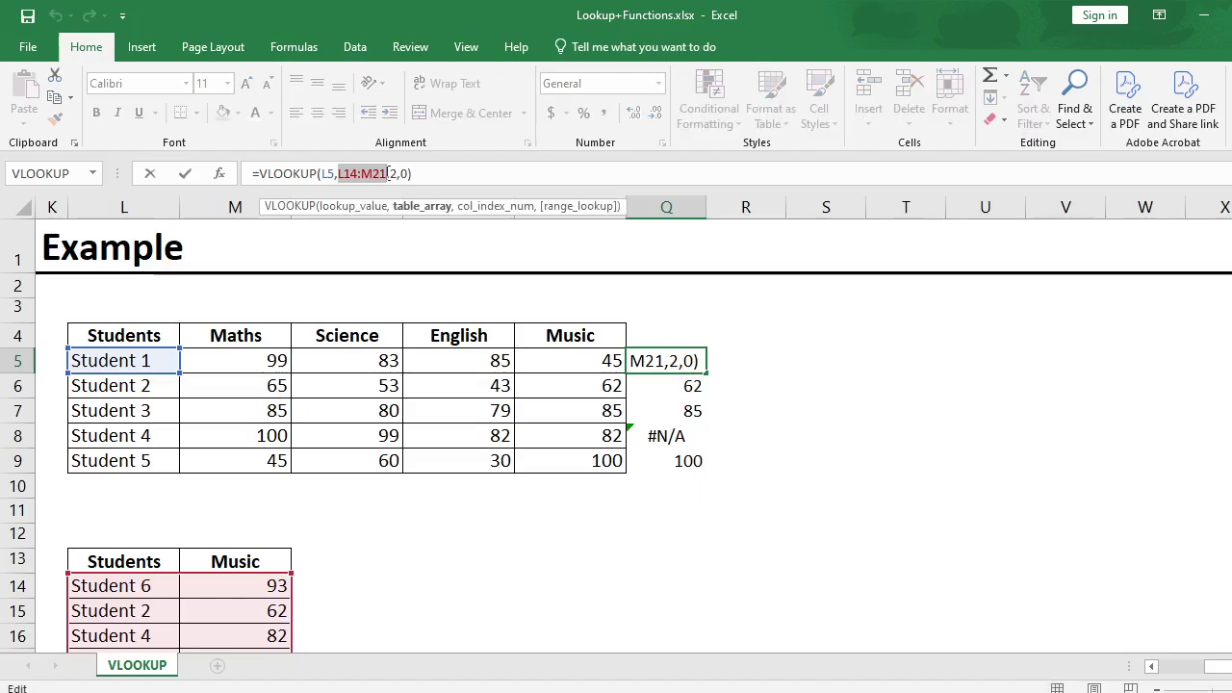
key("F4")
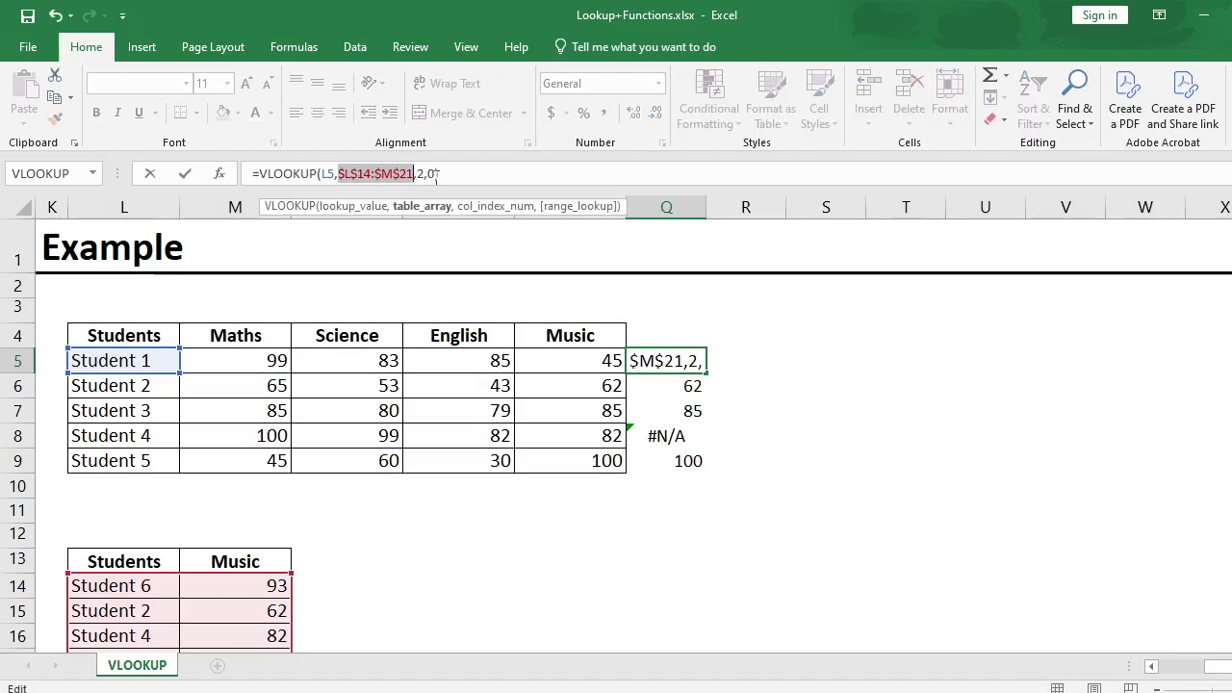
key("Return")
Fill the absolute-range VLOOKUP formula from Q5 down through Q9 and check the filled cells
left_click(641, 356)
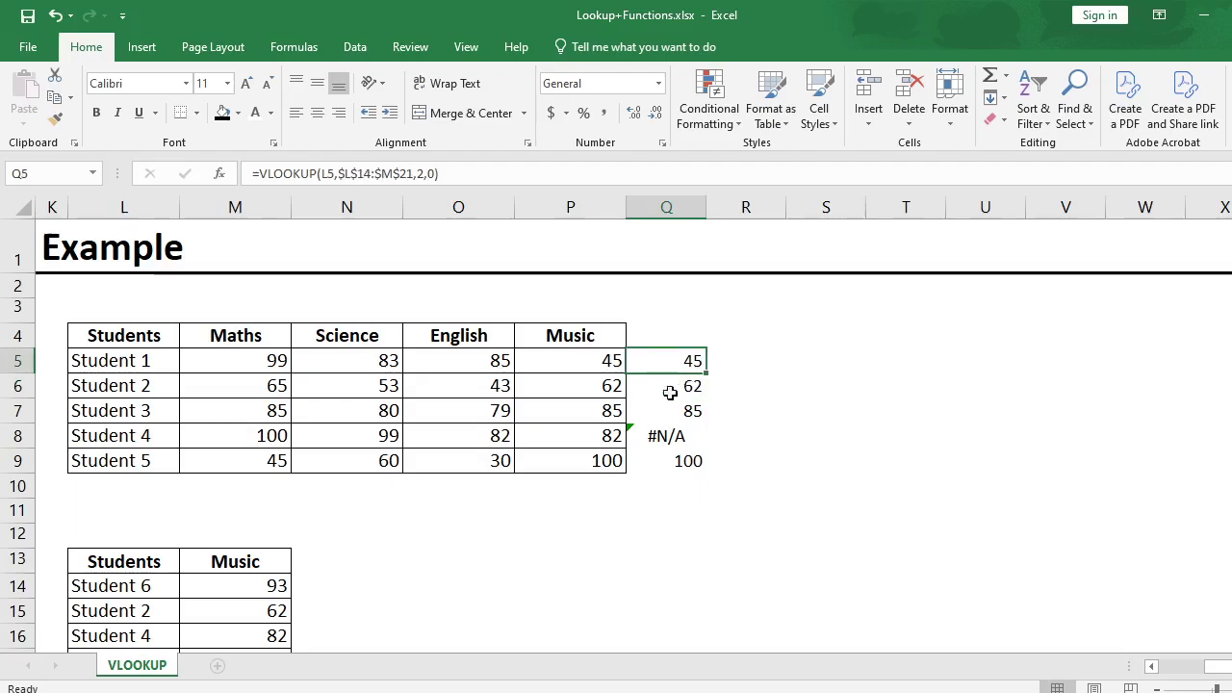
left_click_drag(705, 373, 683, 465)
left_click(690, 387)
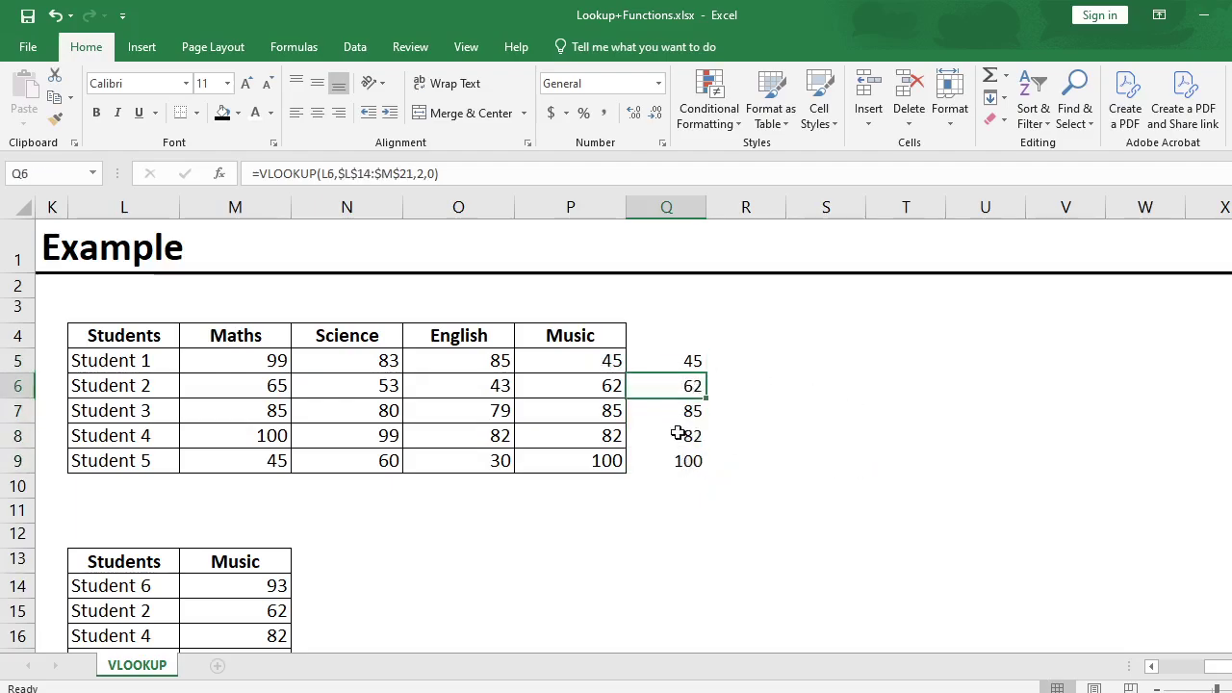
left_click(676, 450)
left_click_drag(680, 367, 686, 462)
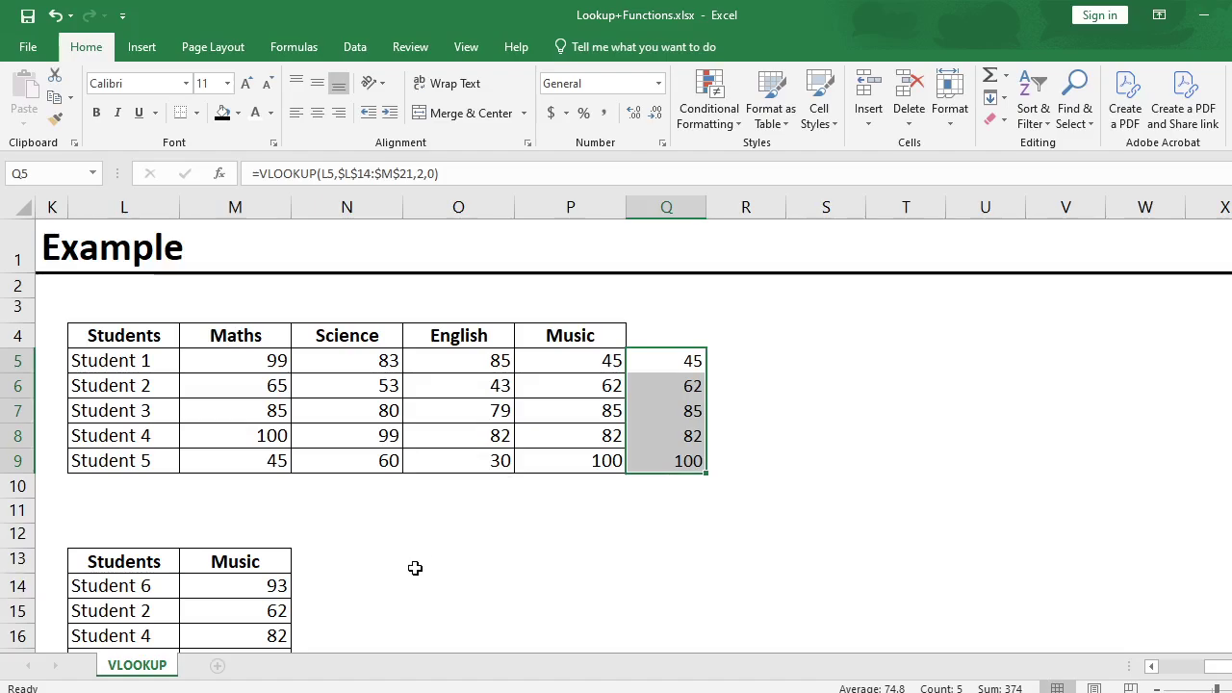
Compare the VLOOKUP formulas in P5 and Q5, and review the function's description and syntax beside the example tables
left_click_drag(578, 534, 39, 335)
left_click_drag(1155, 520, 1231, 510)
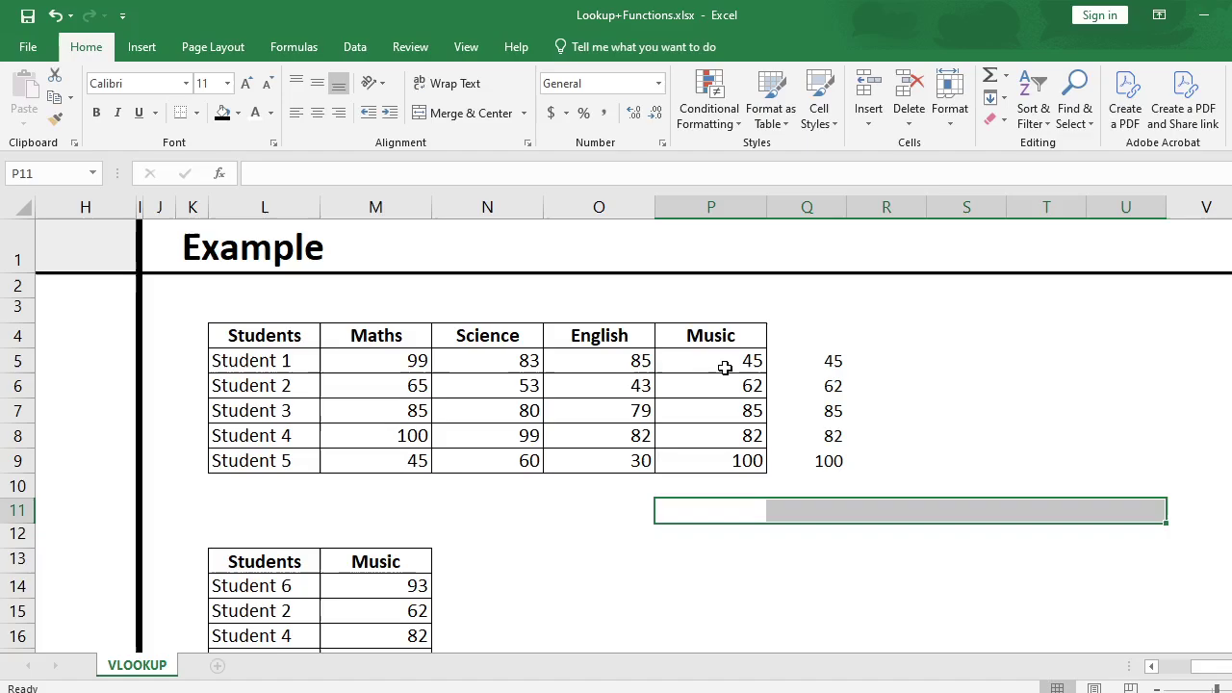
left_click(724, 366)
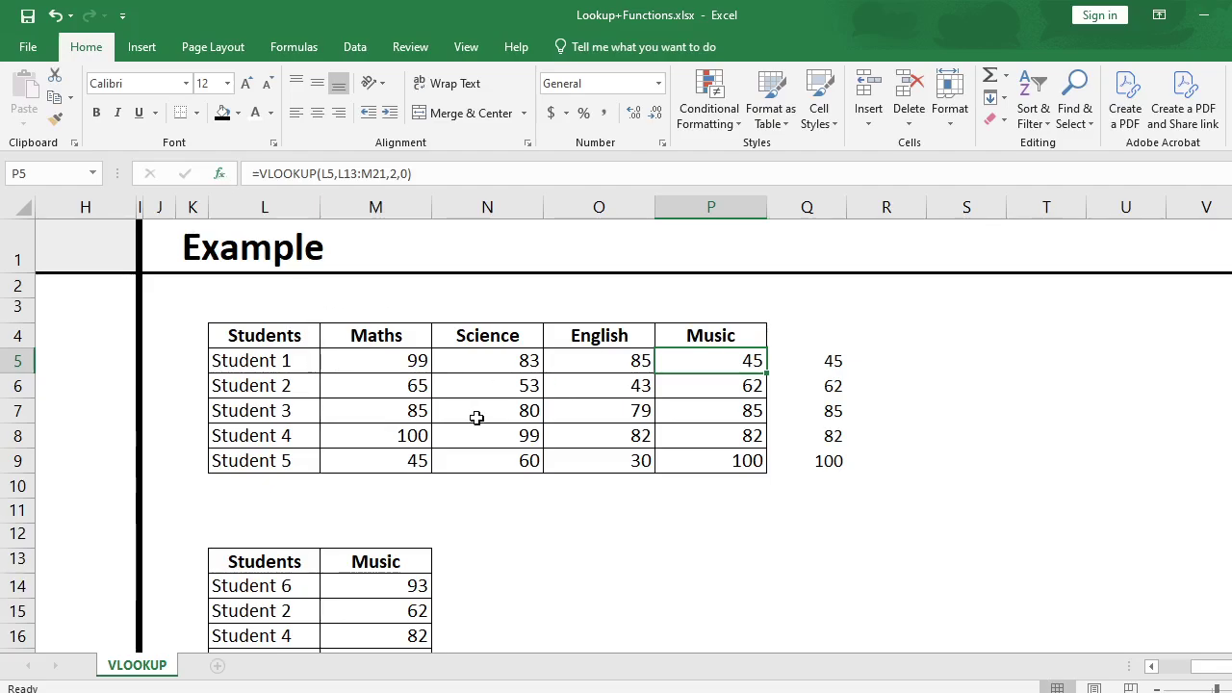
left_click(804, 358)
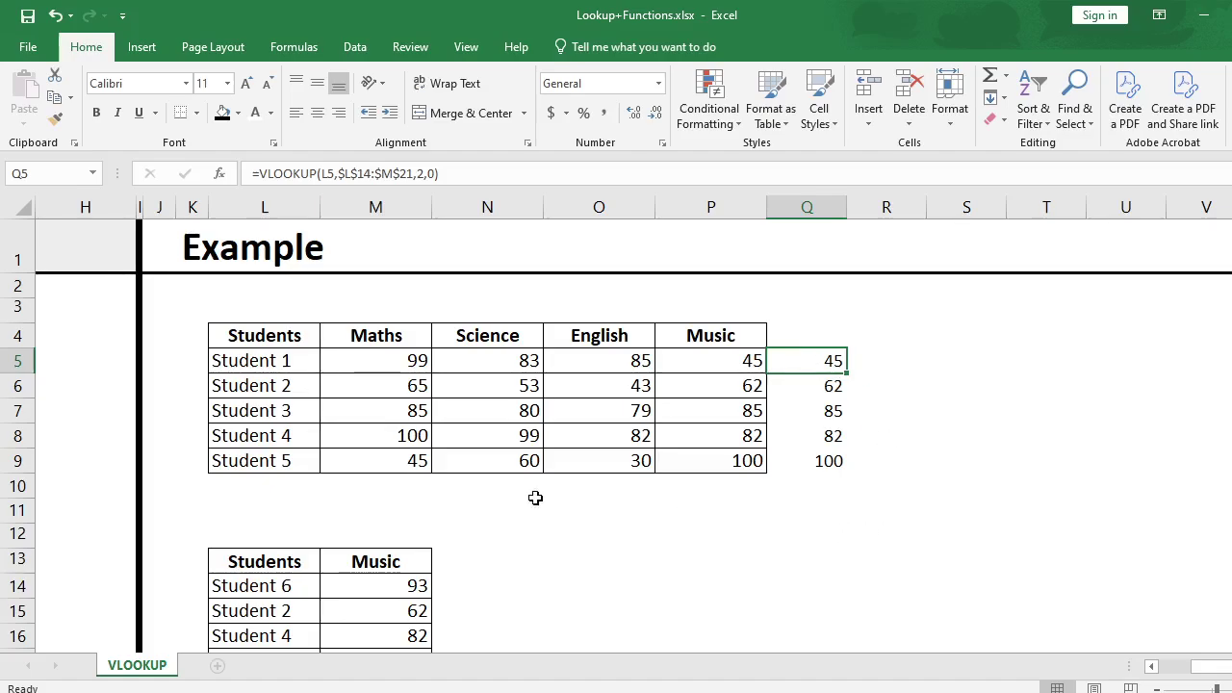
left_click_drag(1207, 670, 1180, 674)
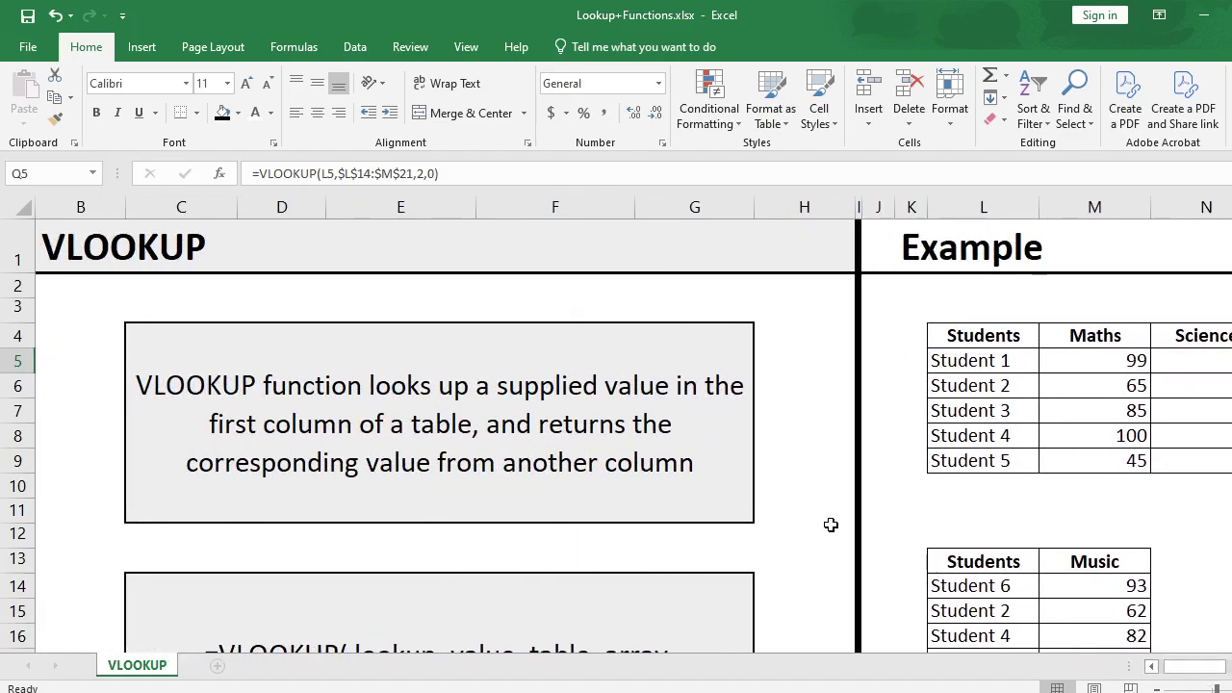
left_click(831, 524)
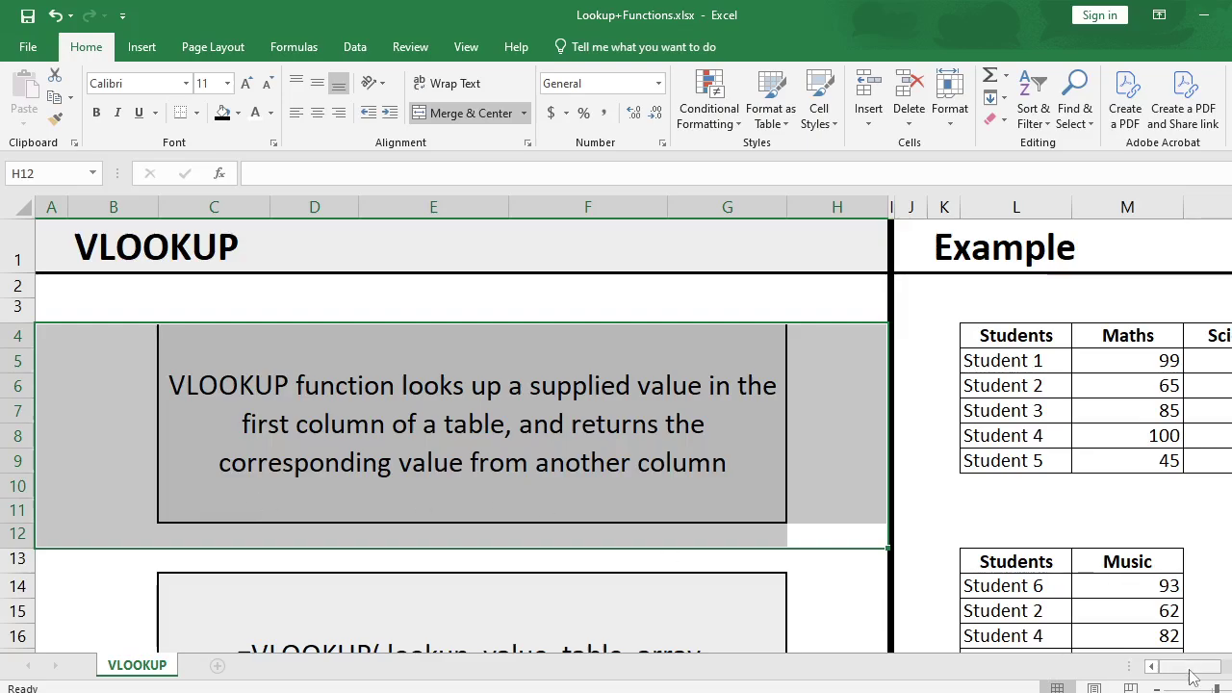
scroll(519, 505, "down", 2, "ctrl")
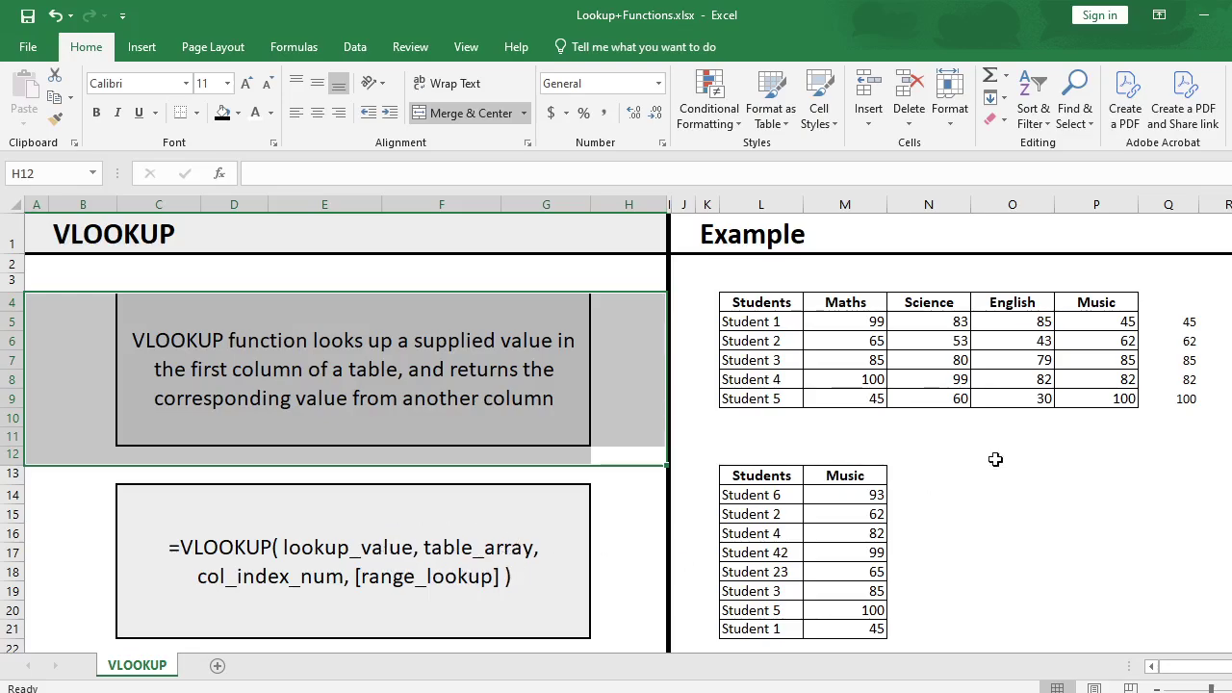
left_click(429, 401)
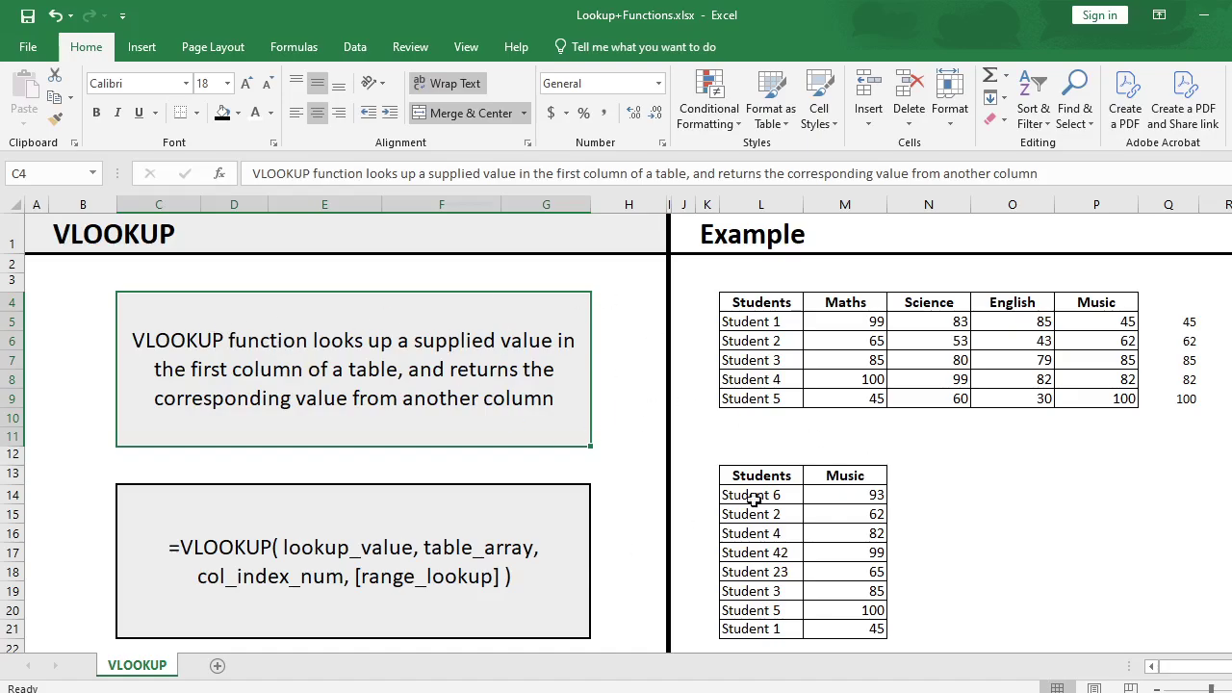
left_click(838, 438)
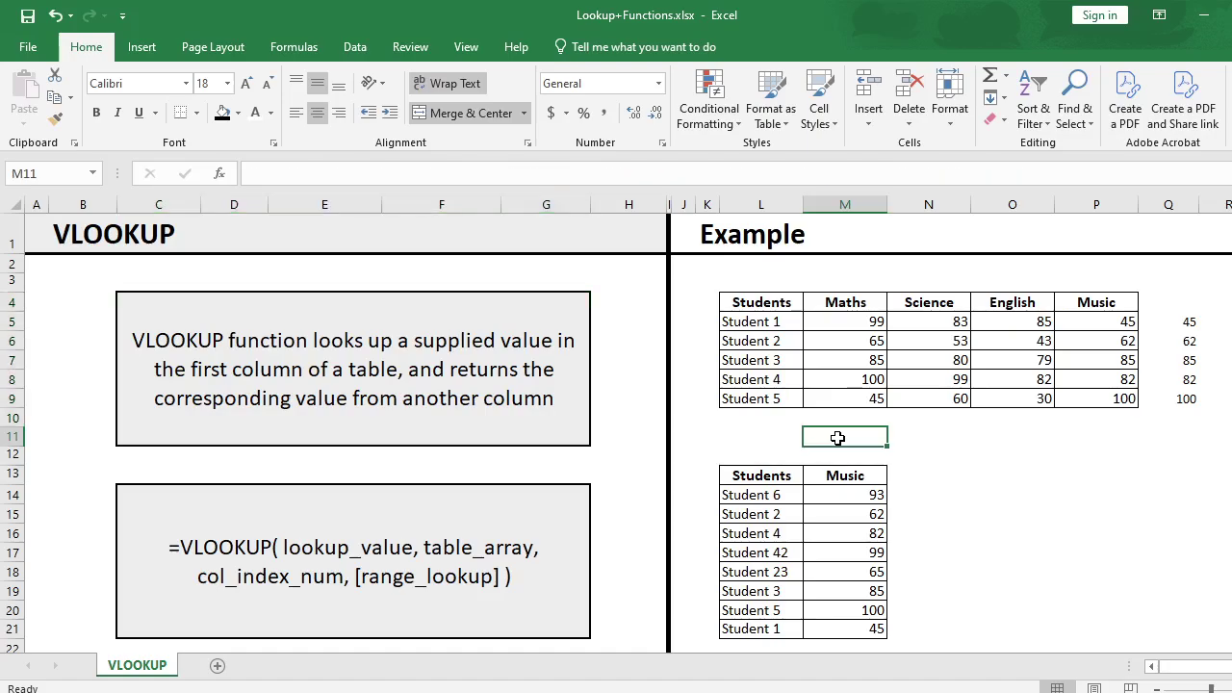